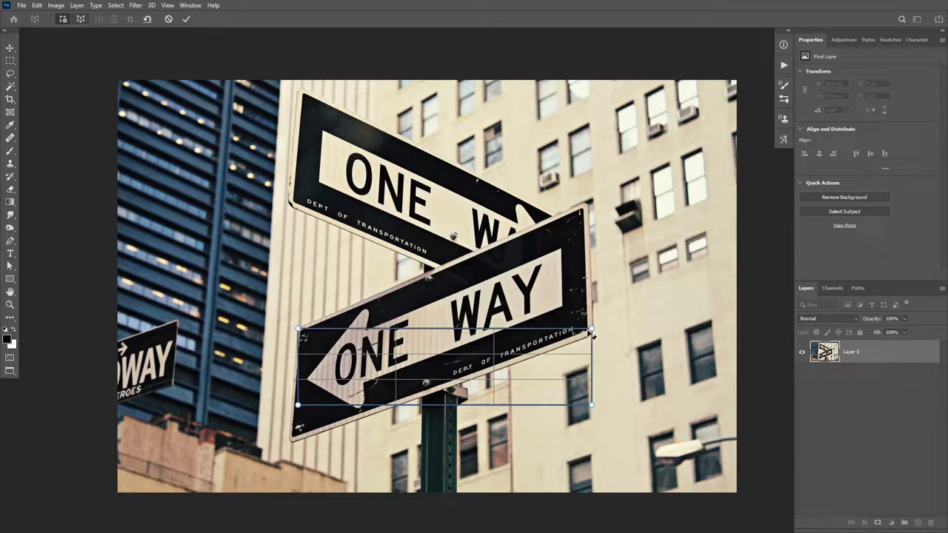
- Fit the Perspective Warp plane's corners to the four corners of the front ONE WAY sign
drag(592, 330, 592, 203)
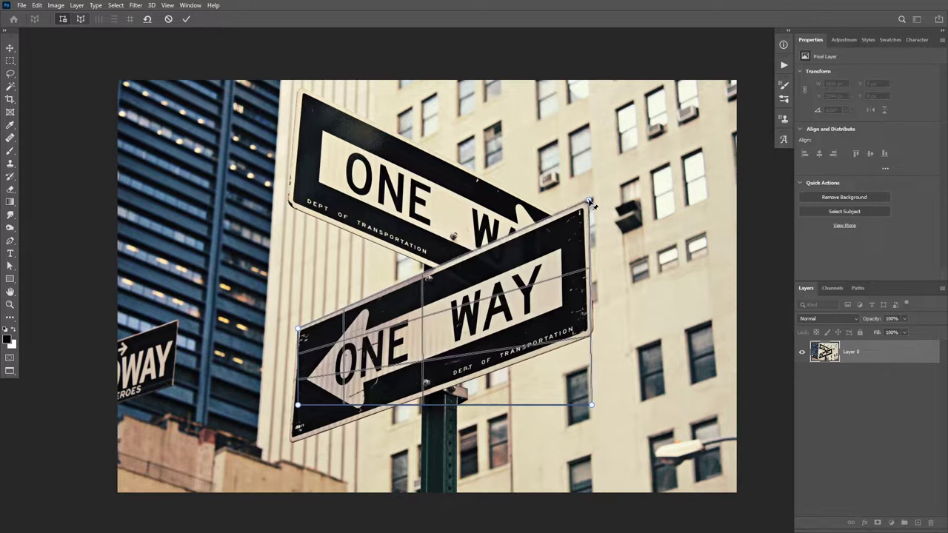
drag(592, 406, 594, 336)
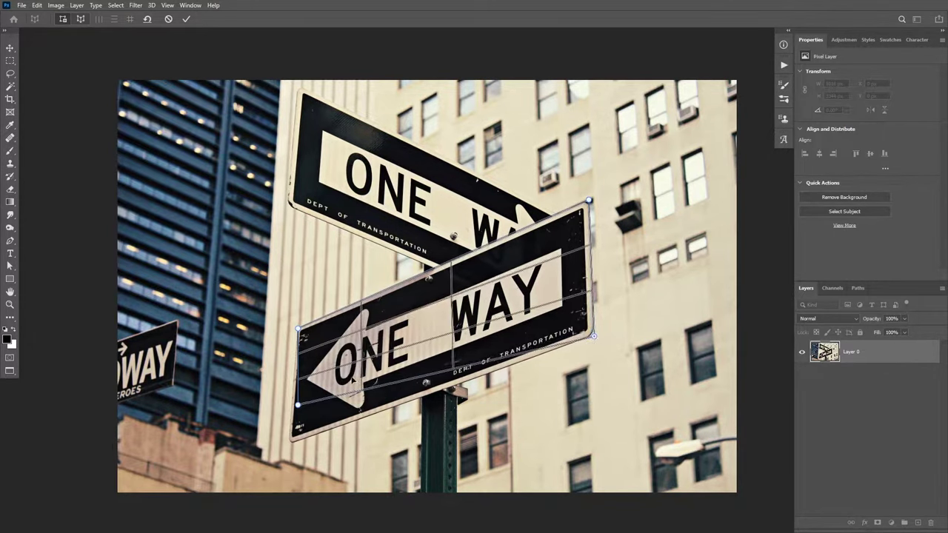
drag(299, 405, 292, 444)
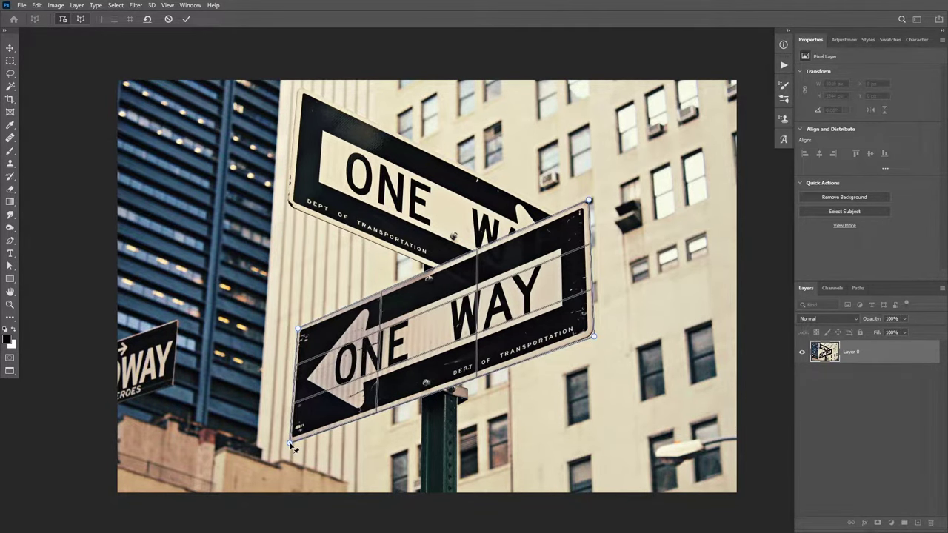
scroll(584, 330, up, 1)
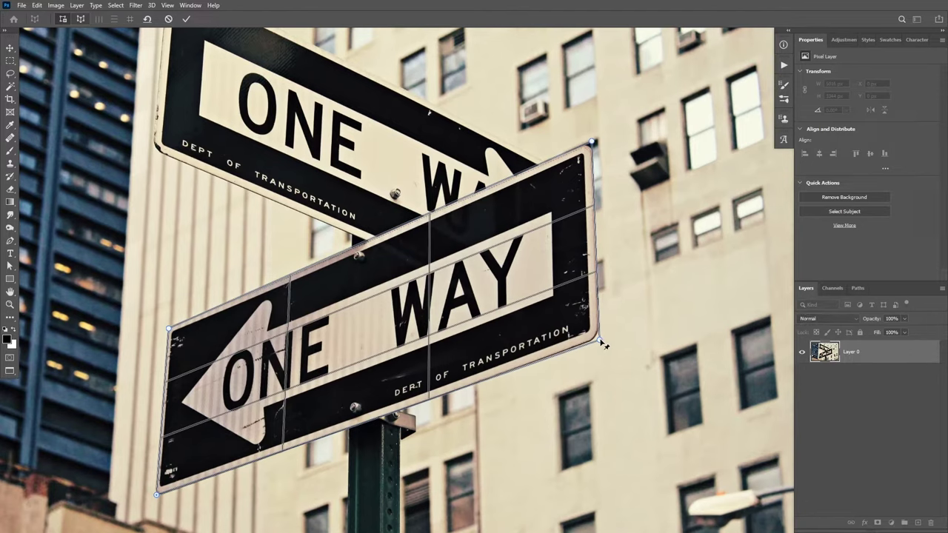
scroll(474, 289, down, 1)
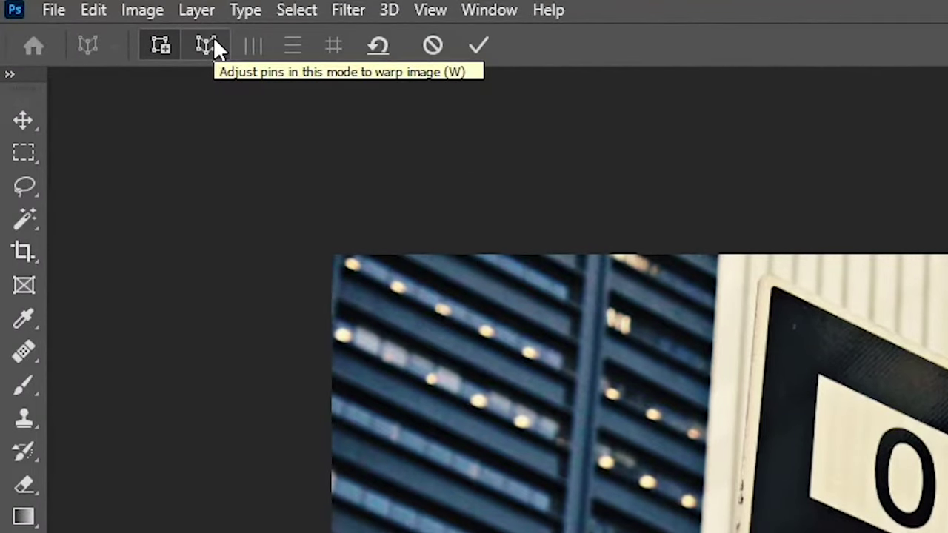
- In warp mode, auto-straighten the sign plane's near-vertical edges and level its near-horizontal edges, and apply the perspective warp
click(213, 45)
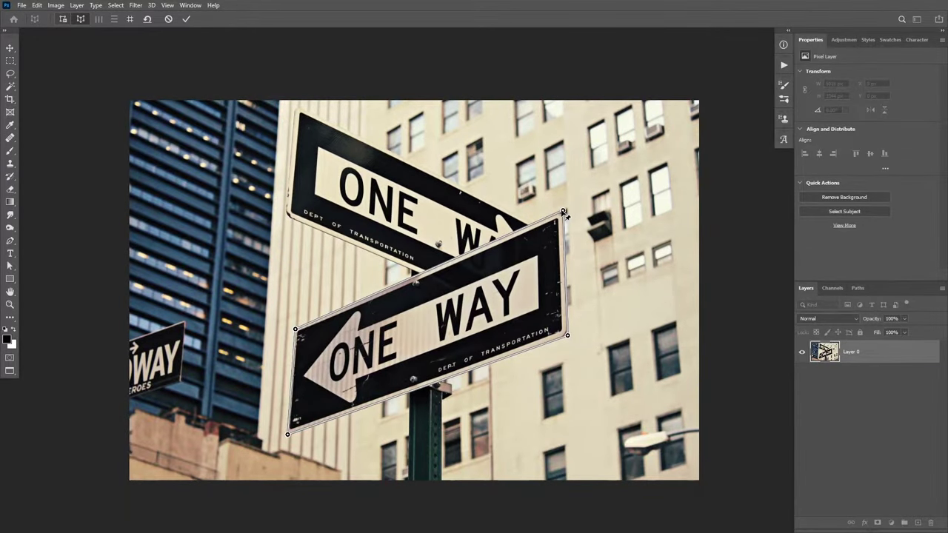
mouse_move(564, 213)
mouse_down()
mouse_move(565, 237)
mouse_move(549, 210)
mouse_move(562, 211)
mouse_up()
click(100, 19)
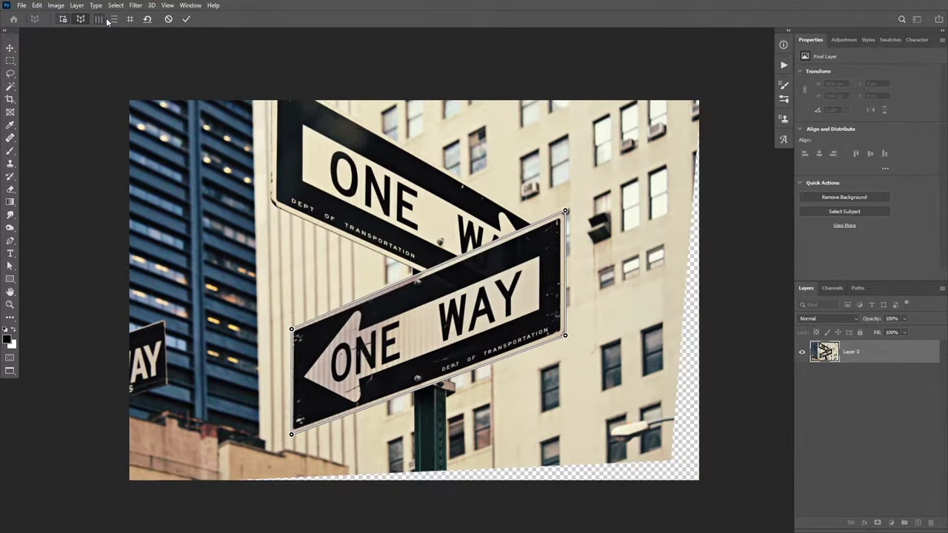
click(113, 19)
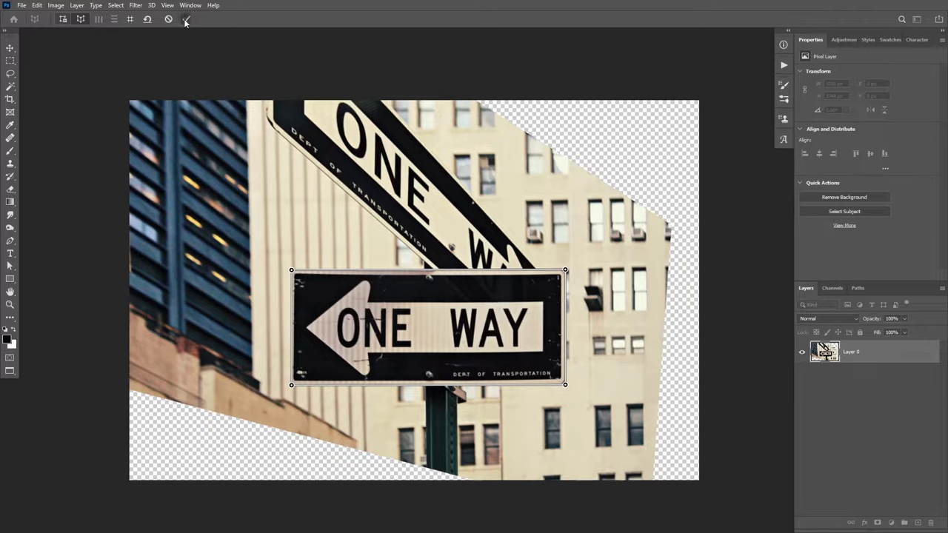
key(Return)
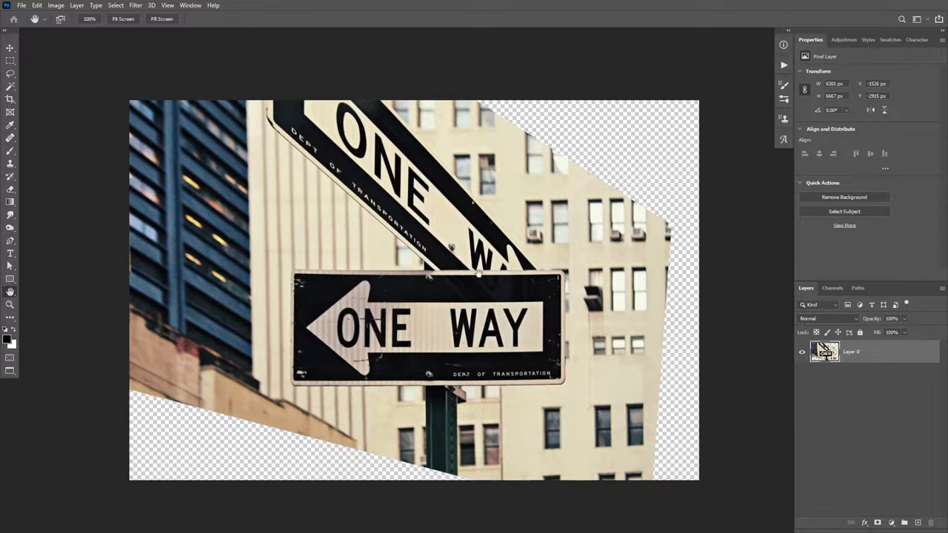
- Crop the image tightly around the straightened ONE WAY sign
key(c)
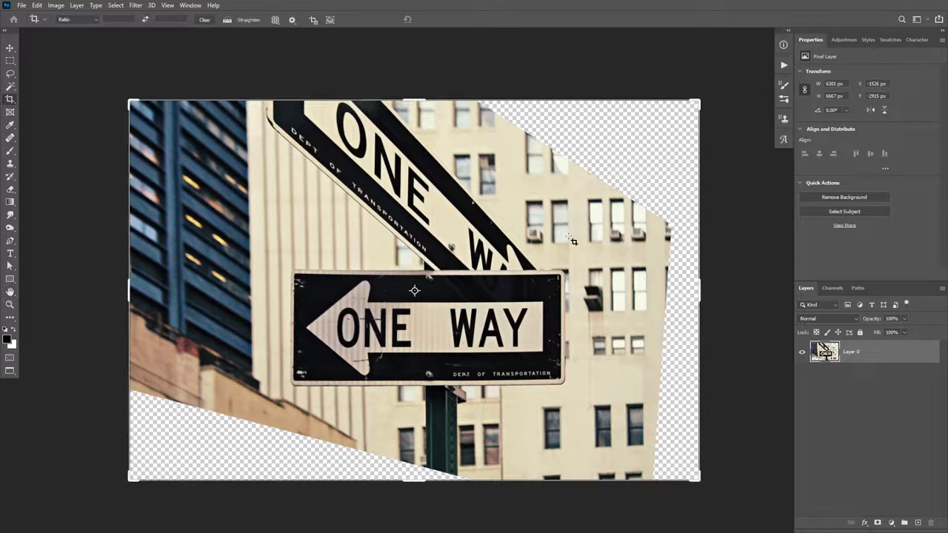
click(565, 221)
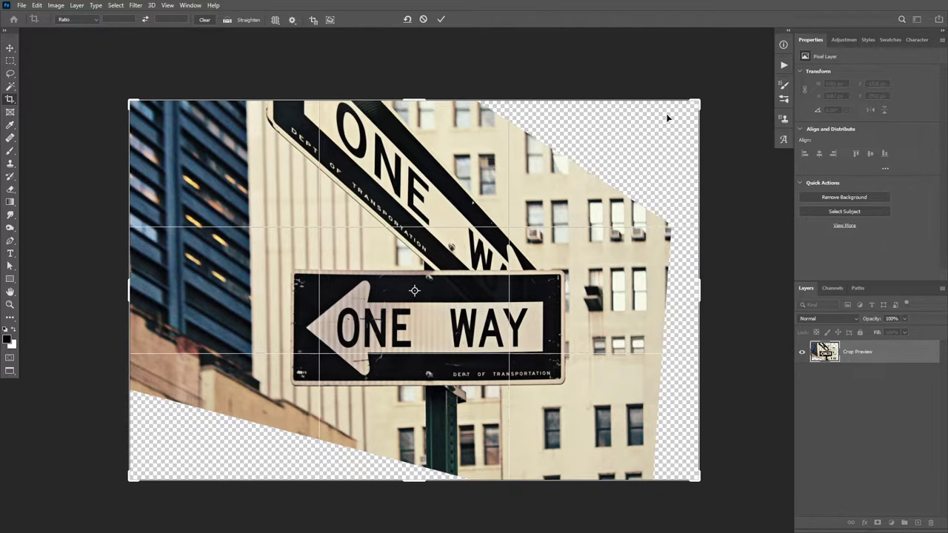
drag(699, 100, 632, 187)
drag(199, 391, 278, 346)
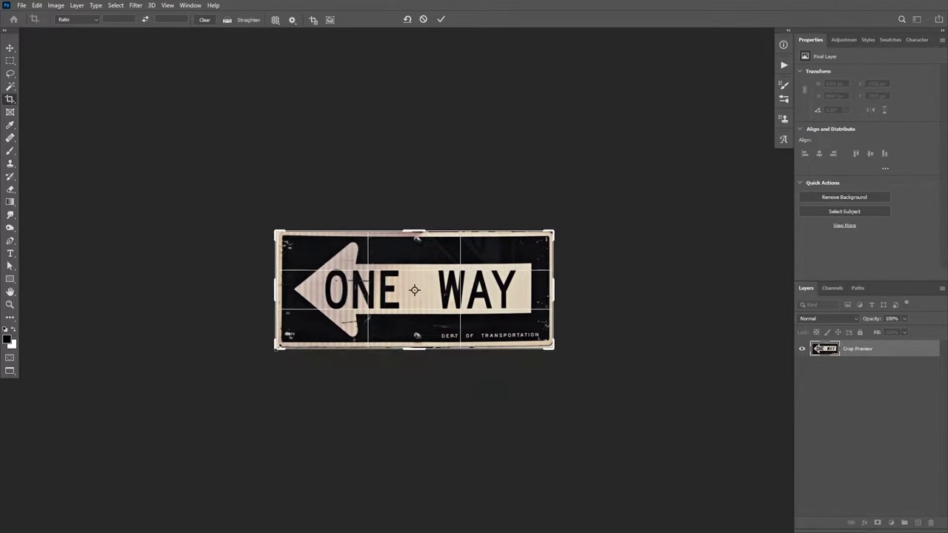
key(Return)
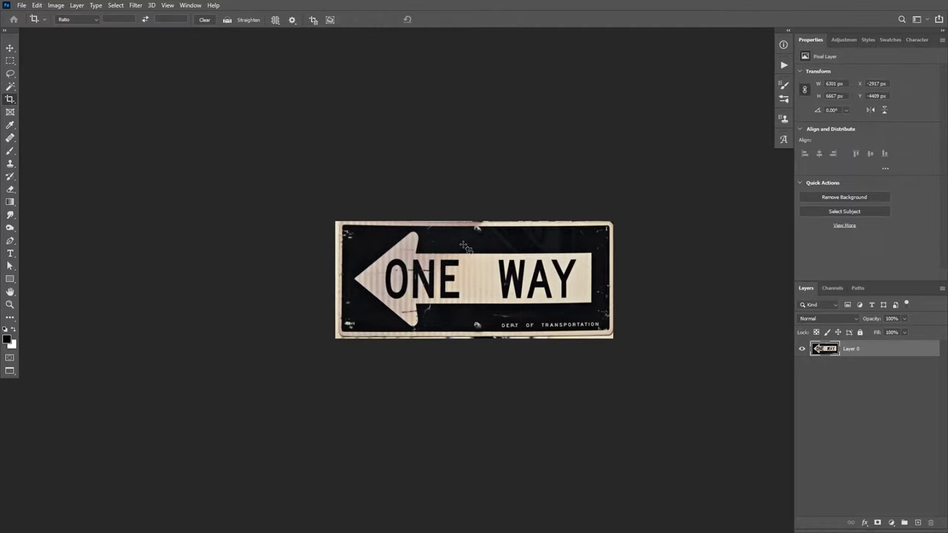
key(h)
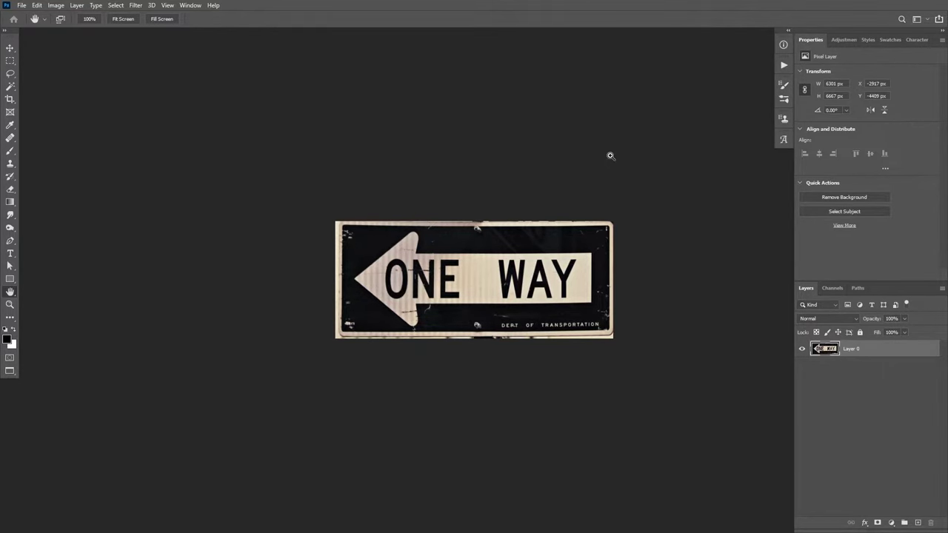
- In the brick building photo, start Perspective Warp and fit a plane to the wall right of the front corner, extending past the image edge
key(ctrl+Tab)
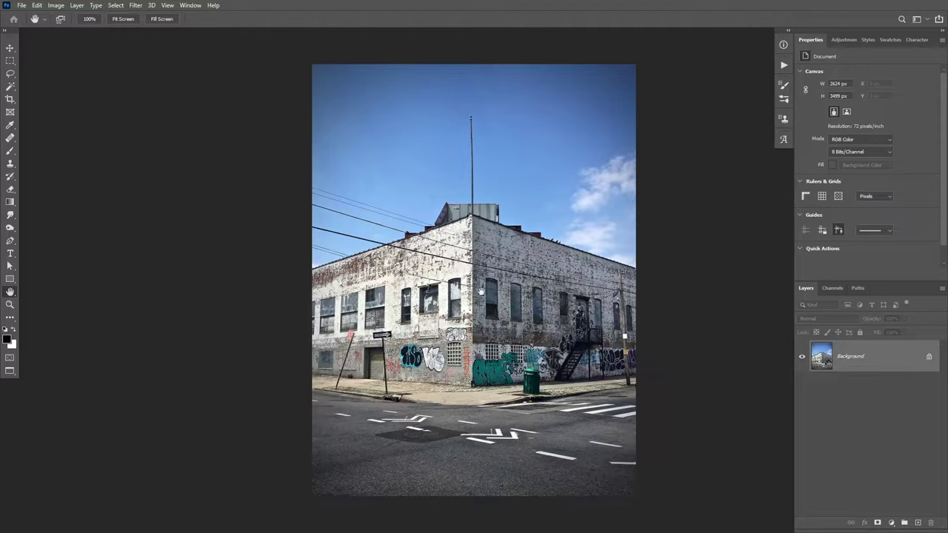
click(37, 7)
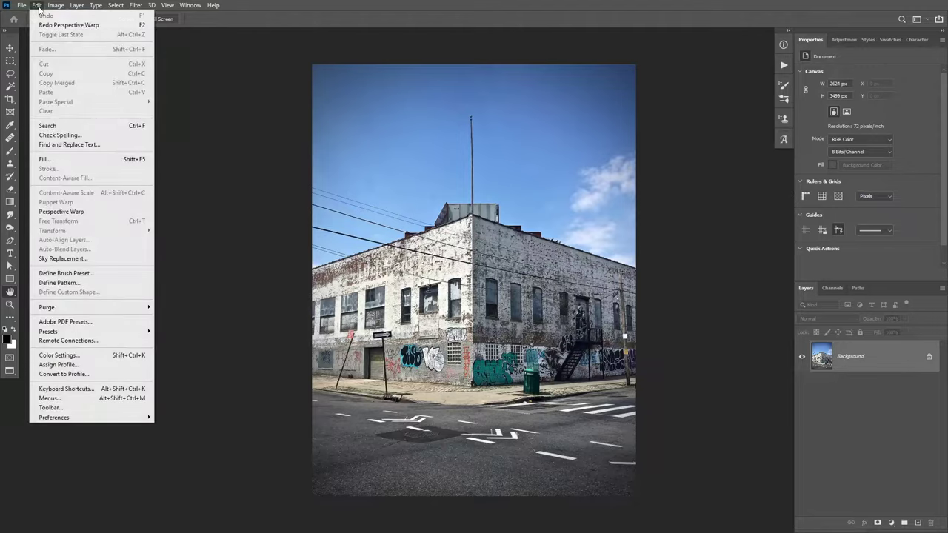
click(66, 211)
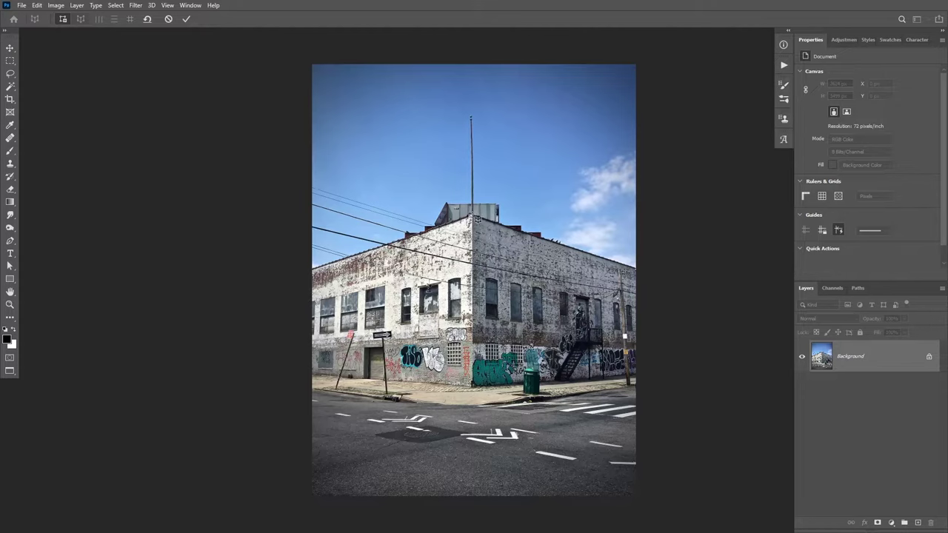
drag(473, 216, 682, 385)
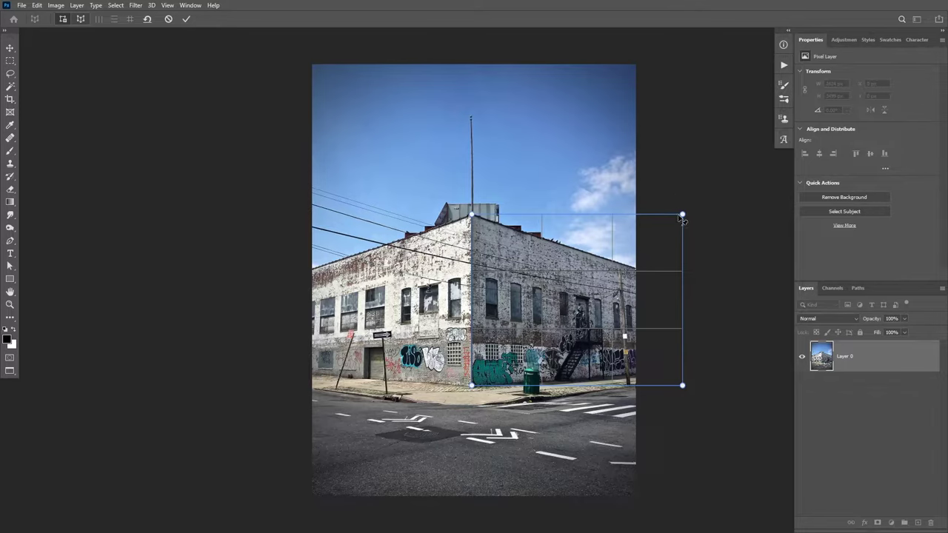
drag(683, 215, 668, 282)
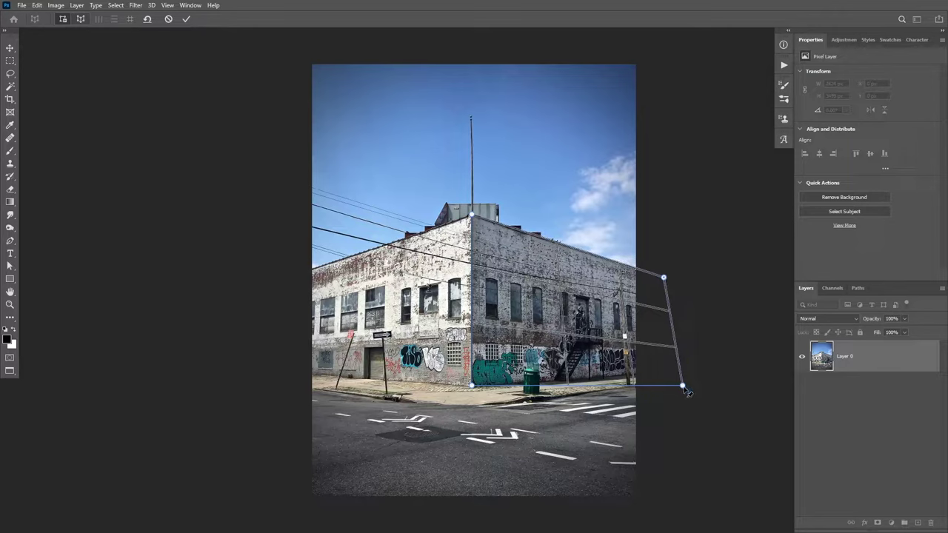
drag(684, 387, 662, 377)
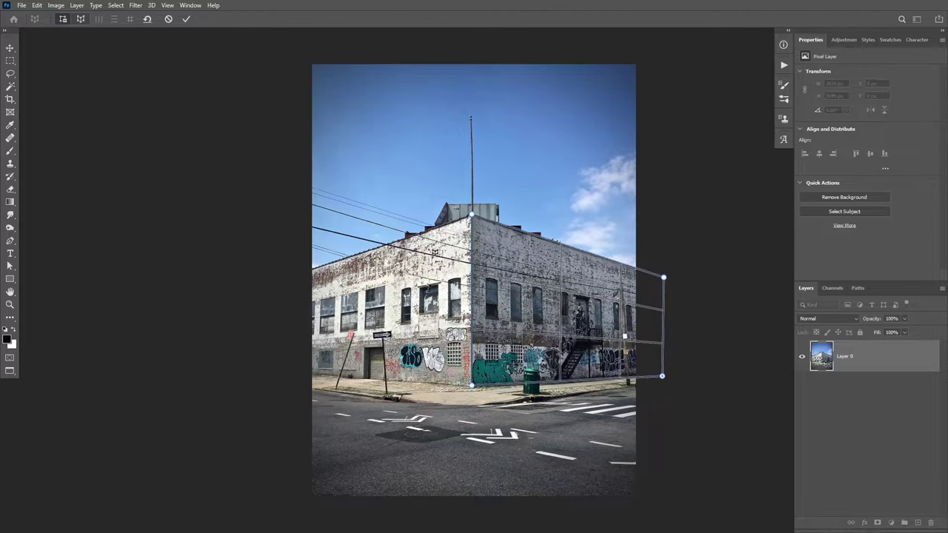
- Add a second plane on the building's left wall, join it to the first at the front corner, and extend it to the image's left edge
mouse_move(363, 241)
mouse_down()
mouse_move(442, 356)
mouse_move(465, 366)
mouse_up()
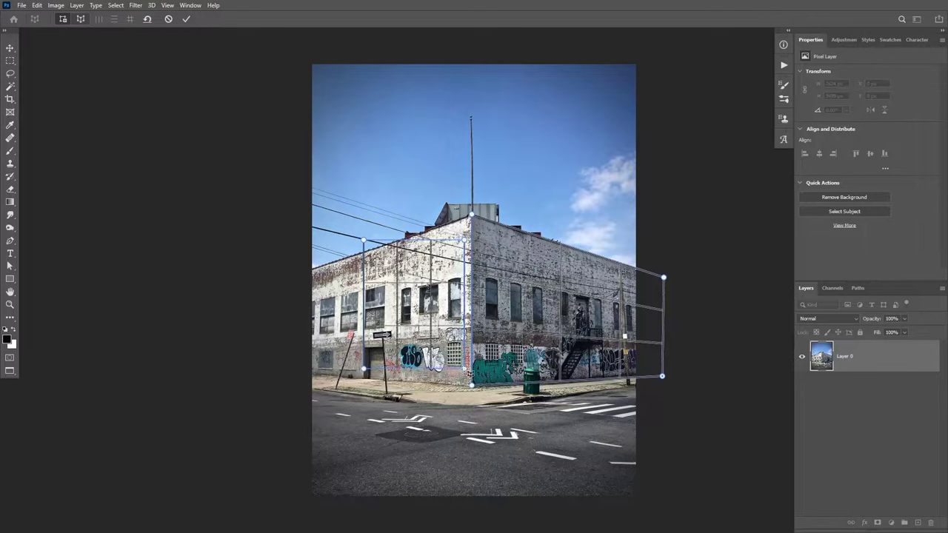
drag(464, 368, 468, 370)
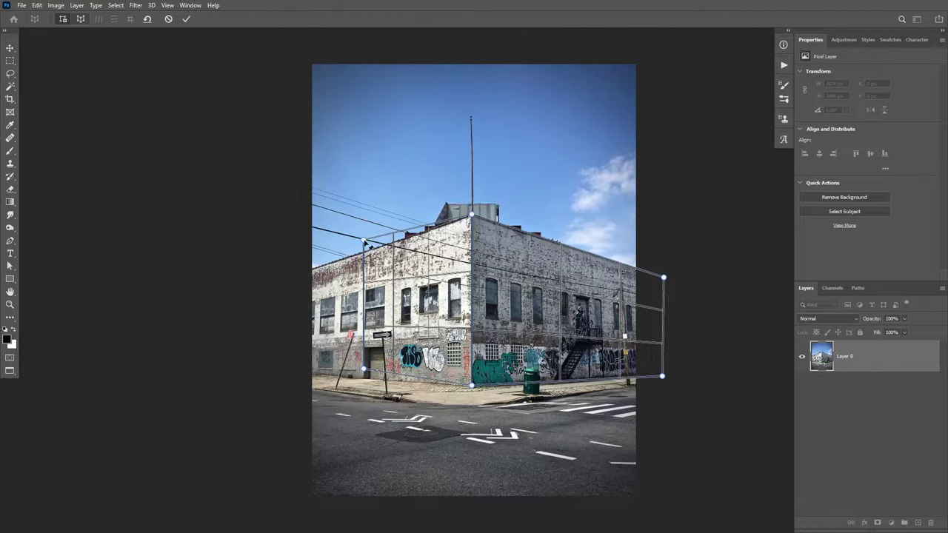
drag(363, 242, 363, 252)
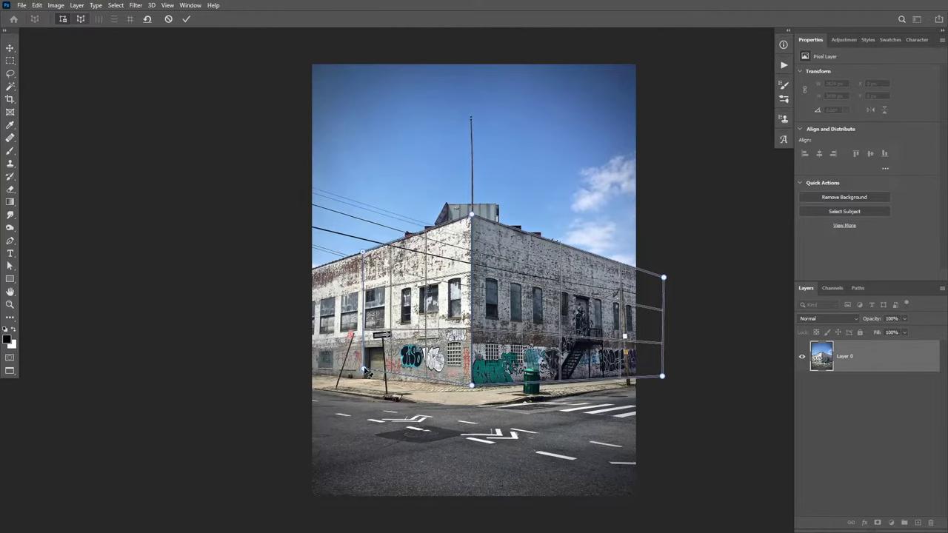
drag(364, 368, 366, 380)
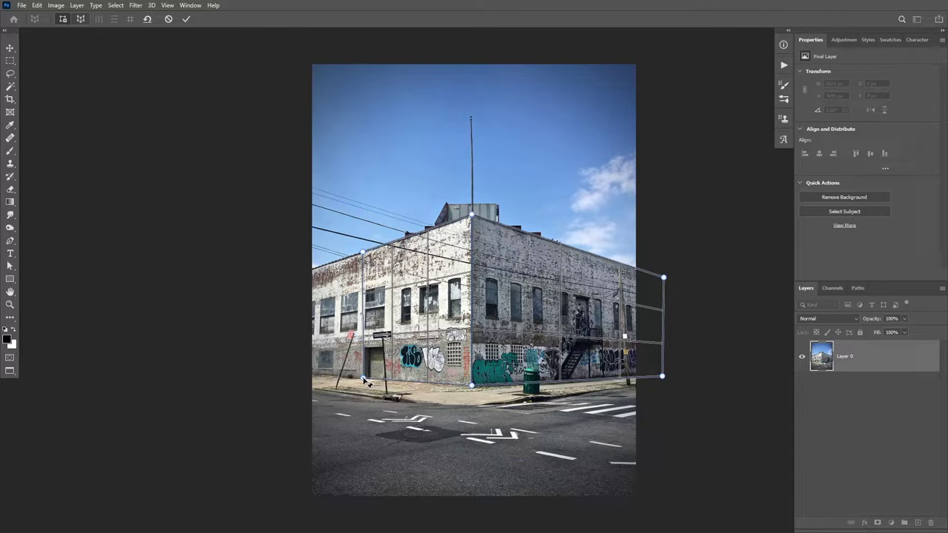
drag(361, 311, 307, 322)
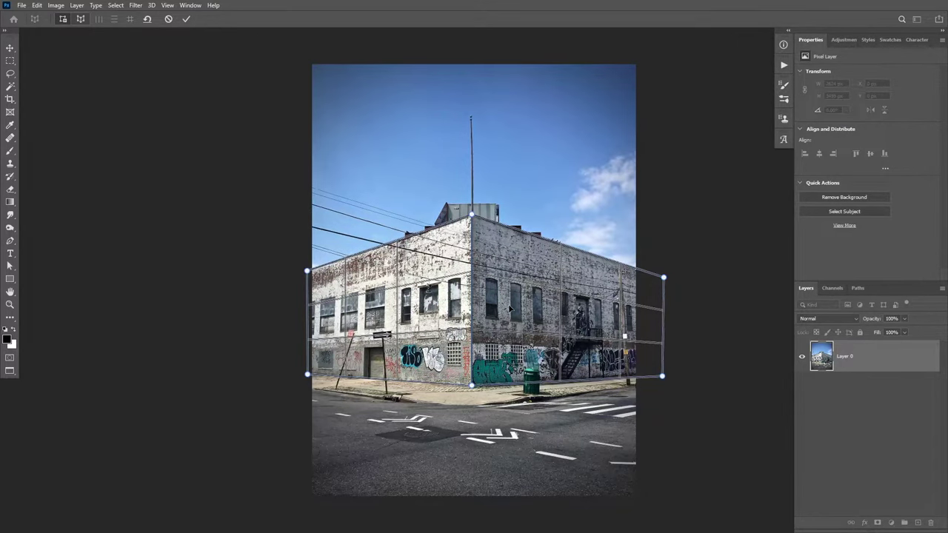
- In warp mode, lock the building's front corner edge vertical, raise its top end to make the corner taller, and apply the warp
click(81, 19)
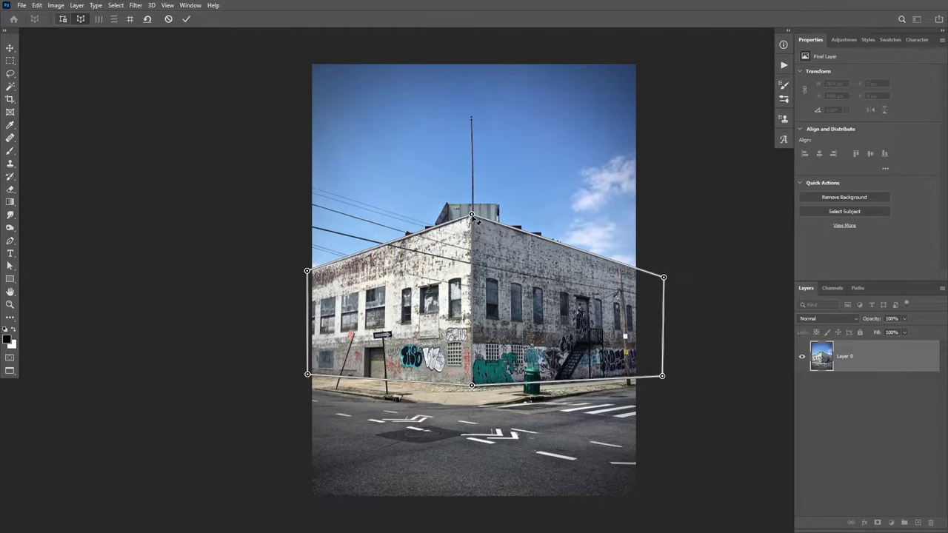
mouse_move(472, 216)
mouse_down()
mouse_move(491, 201)
mouse_move(412, 217)
mouse_move(452, 212)
mouse_move(468, 190)
mouse_move(482, 200)
mouse_move(448, 204)
mouse_move(472, 205)
mouse_move(472, 214)
mouse_up()
shift+click(472, 299)
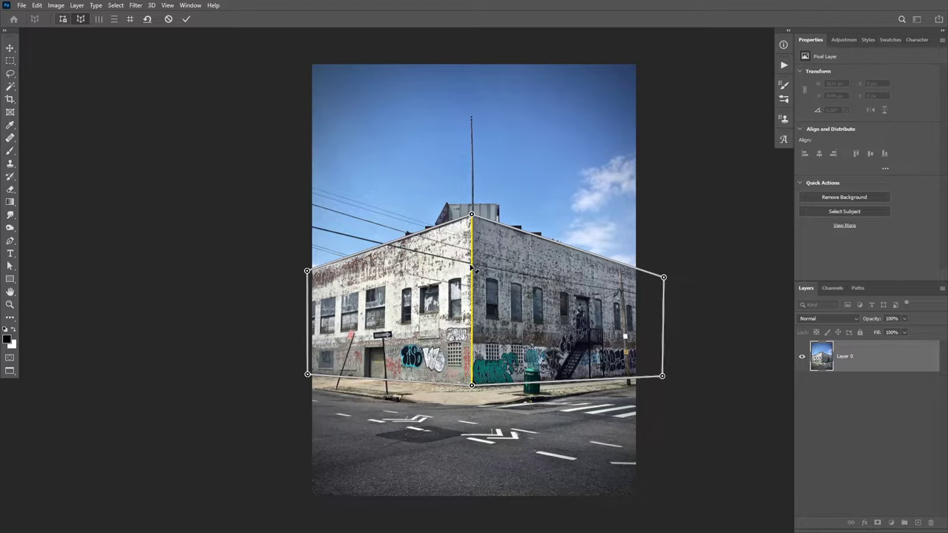
drag(473, 216, 484, 148)
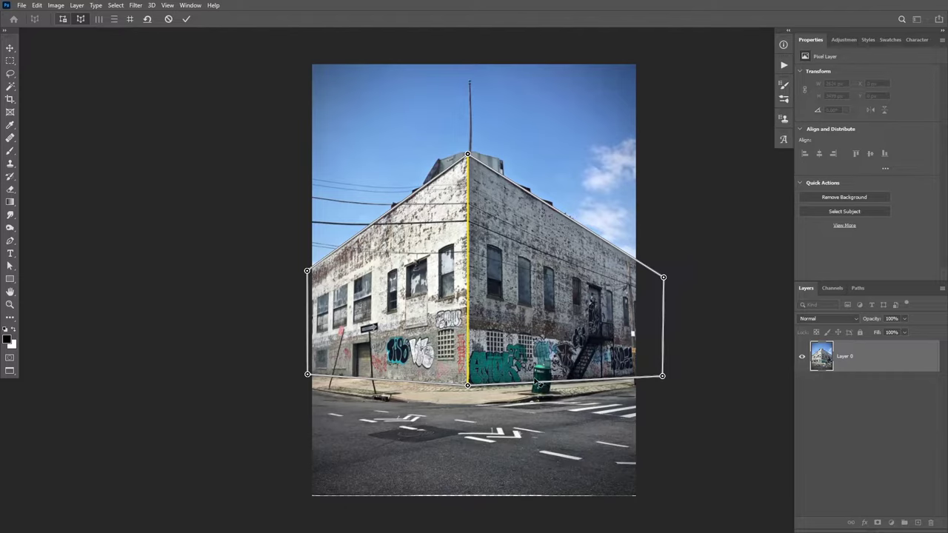
click(187, 19)
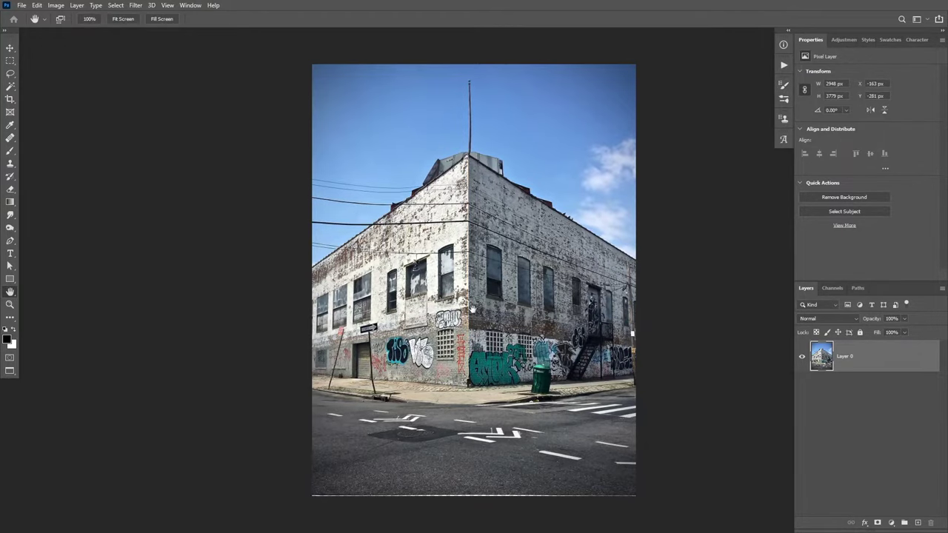
key(F12)
key(ctrl+shift+z)
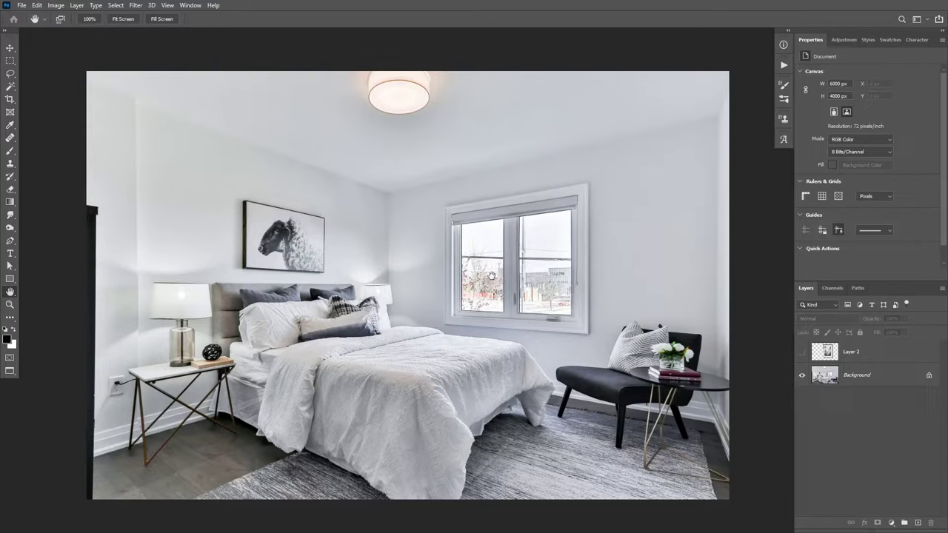
- Check the framed picture on Layer 2 in the bedroom document, hide it again, and open the Vanishing Point filter on the Background layer
click(801, 354)
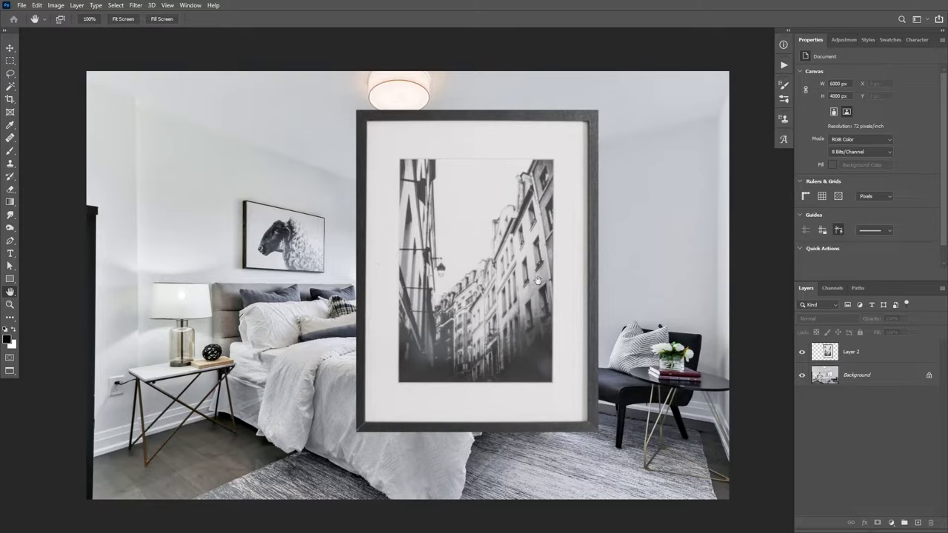
click(803, 354)
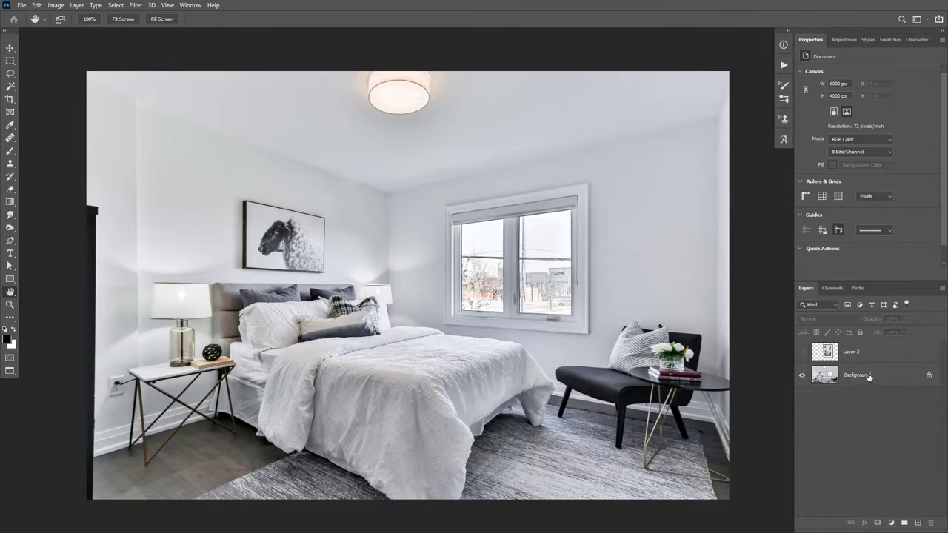
click(863, 375)
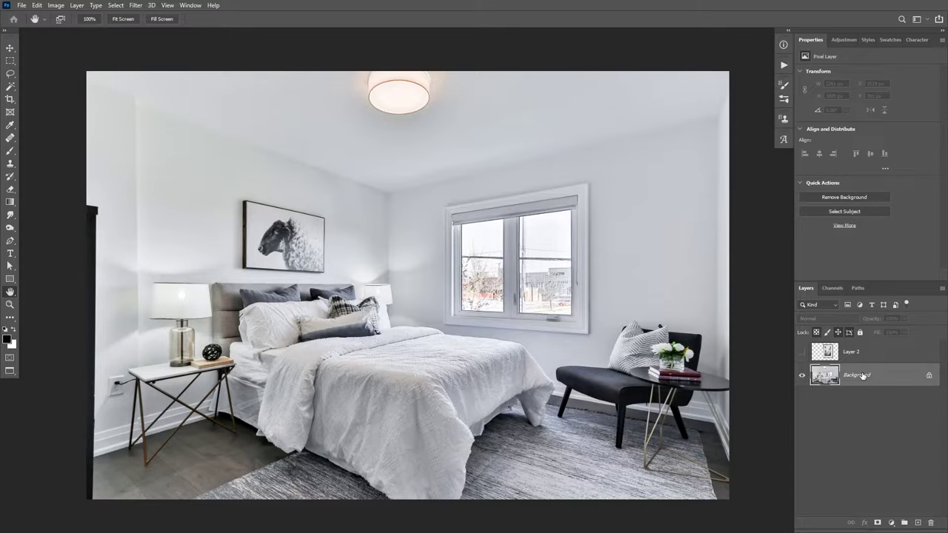
click(136, 6)
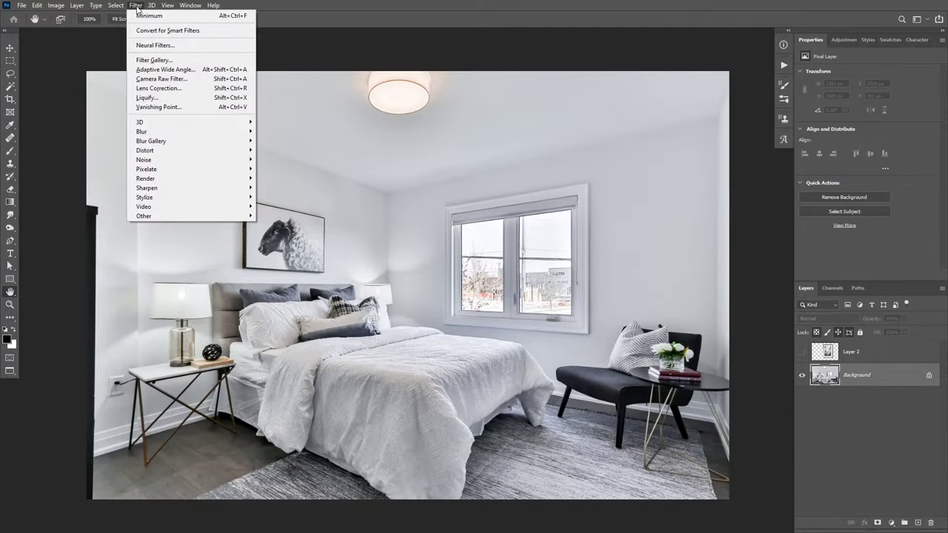
click(157, 107)
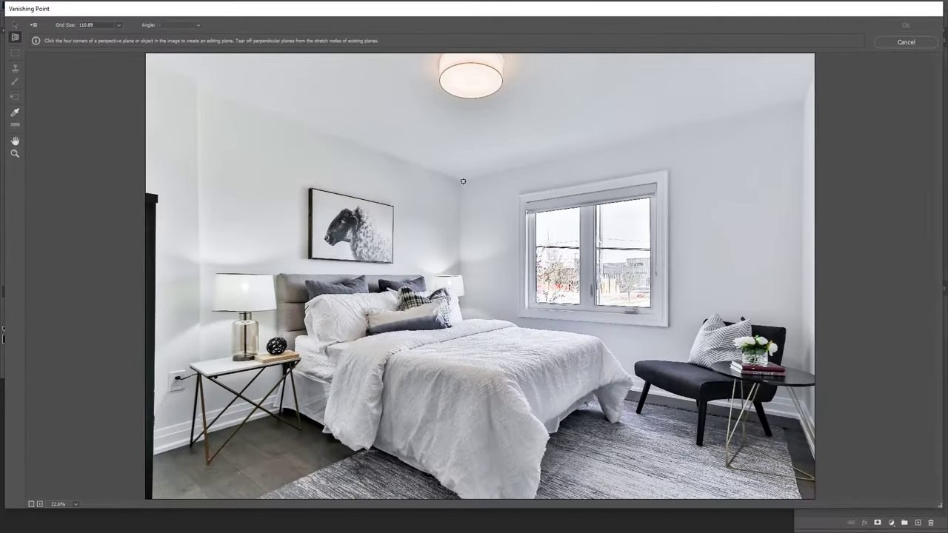
- Create a perspective plane on the window wall starting at the room's back corner, and align its outer corners with the ceiling line and baseboard
click(460, 181)
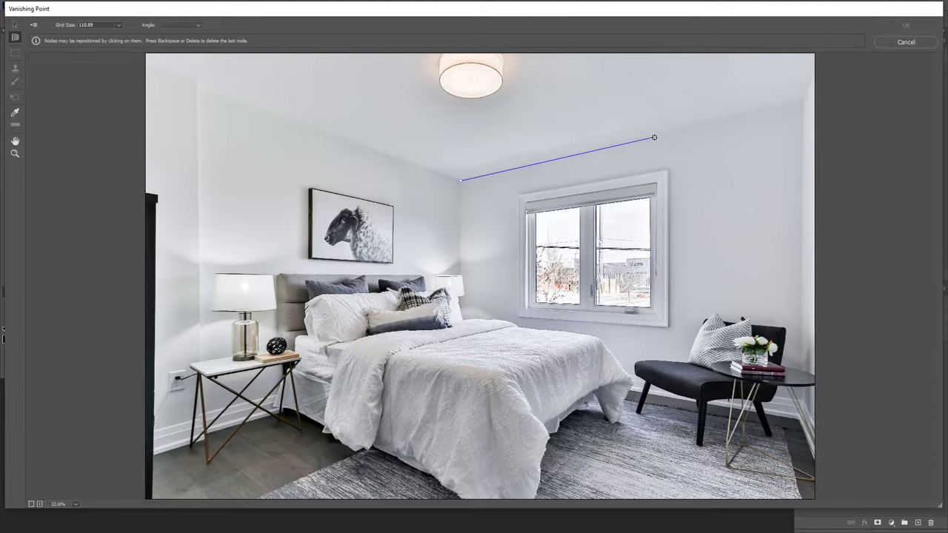
click(664, 134)
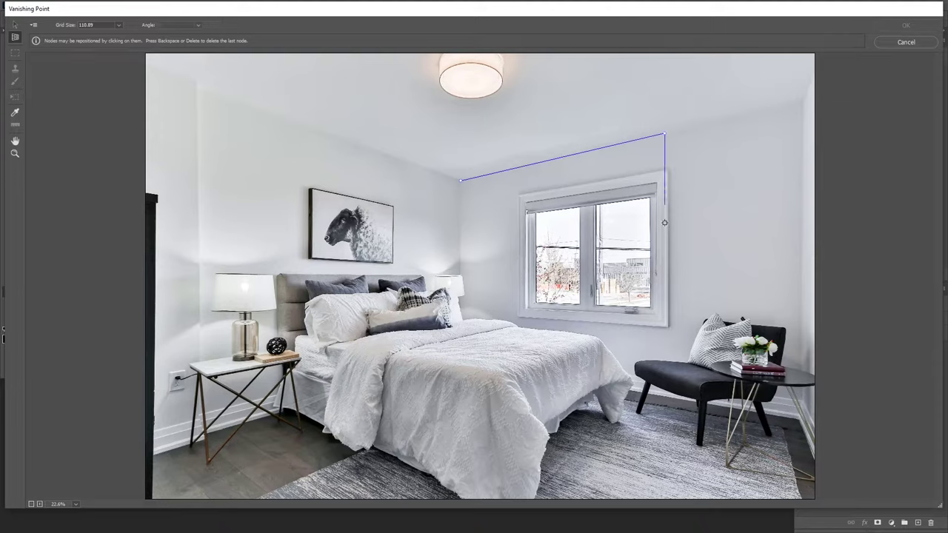
click(664, 395)
click(463, 361)
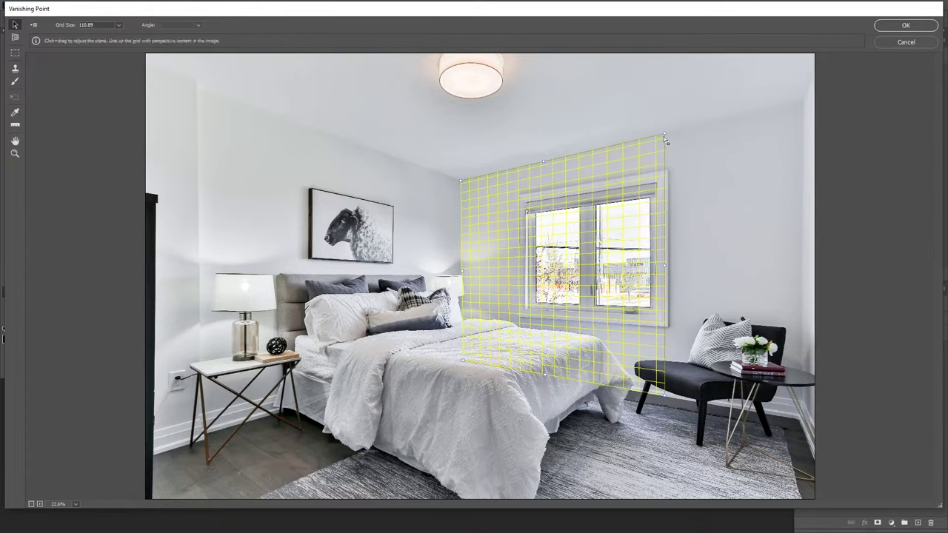
mouse_move(665, 136)
mouse_down()
mouse_move(674, 143)
mouse_move(669, 133)
mouse_up()
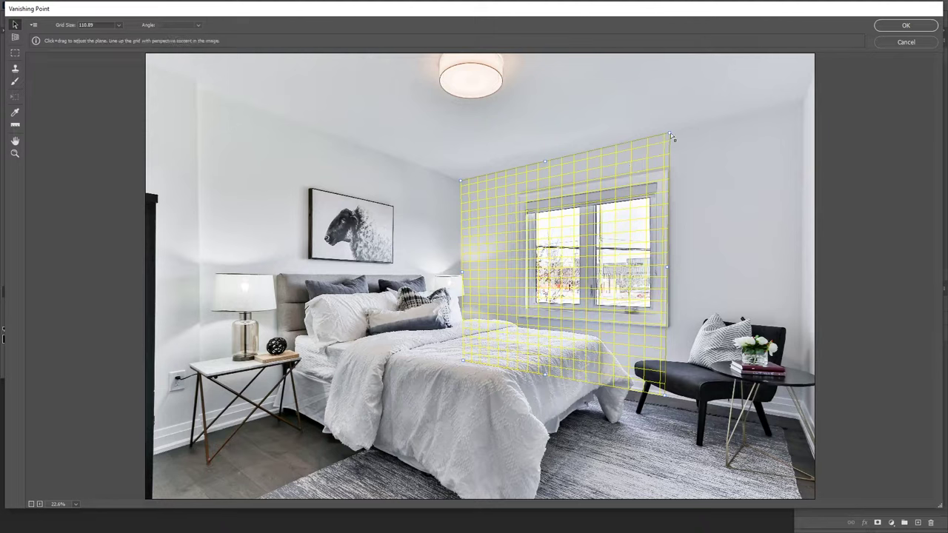
drag(670, 136, 667, 133)
drag(666, 392, 666, 394)
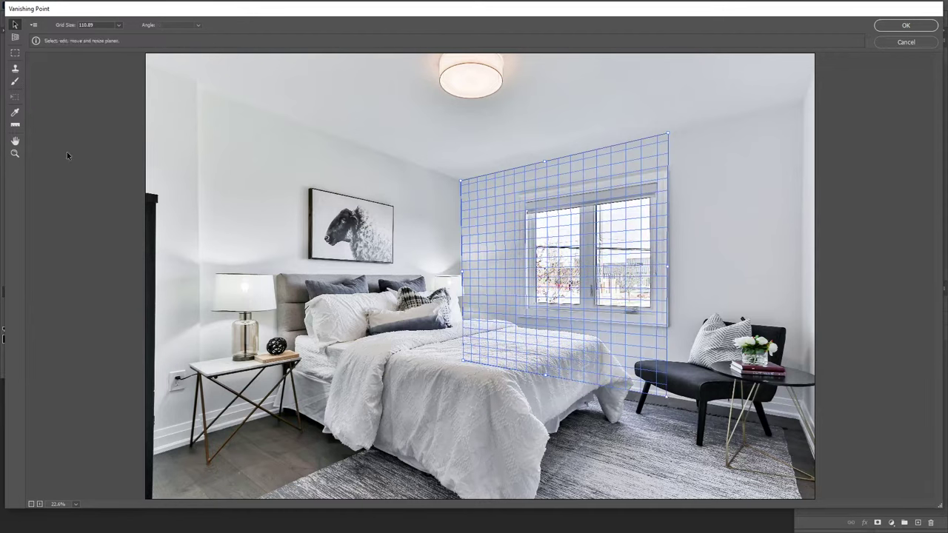
- Extend the window wall's plane past the window and chair to the room's far corner
click(14, 154)
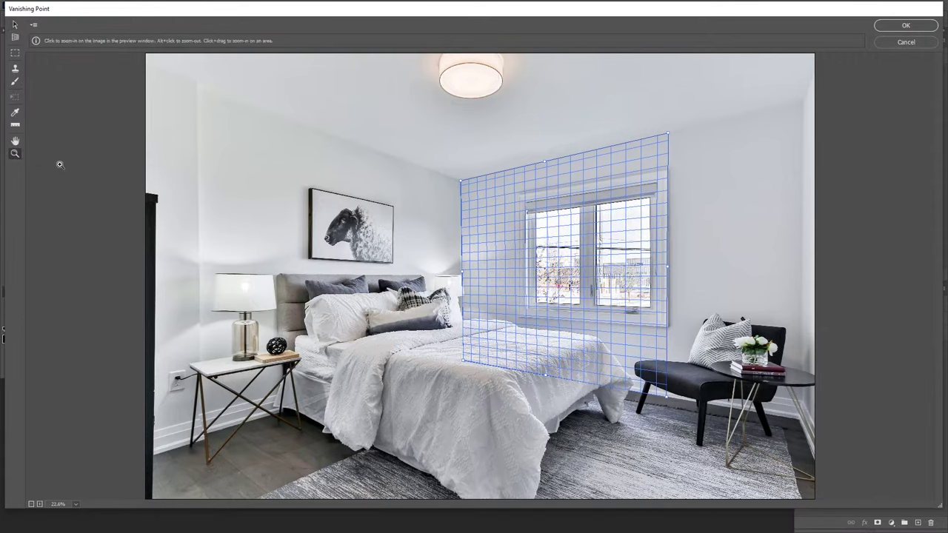
click(463, 181)
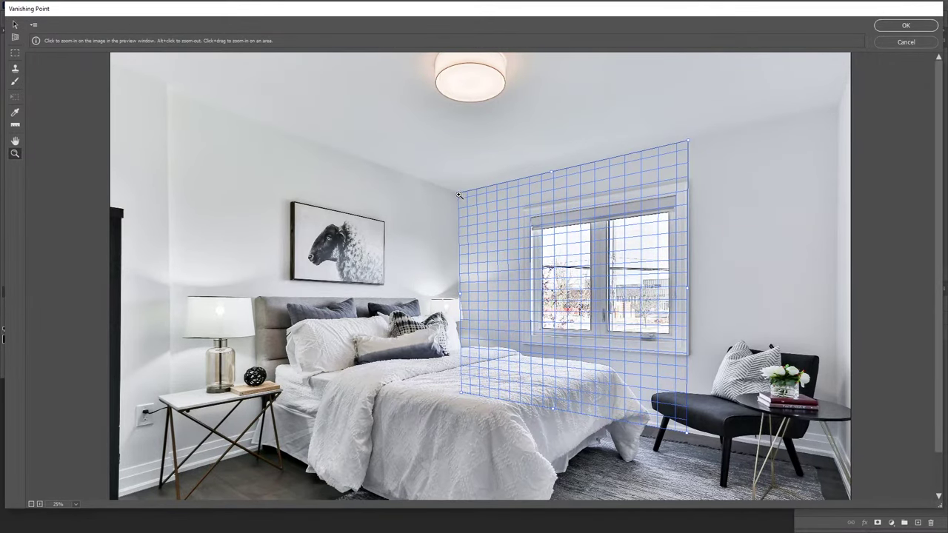
alt+click(463, 199)
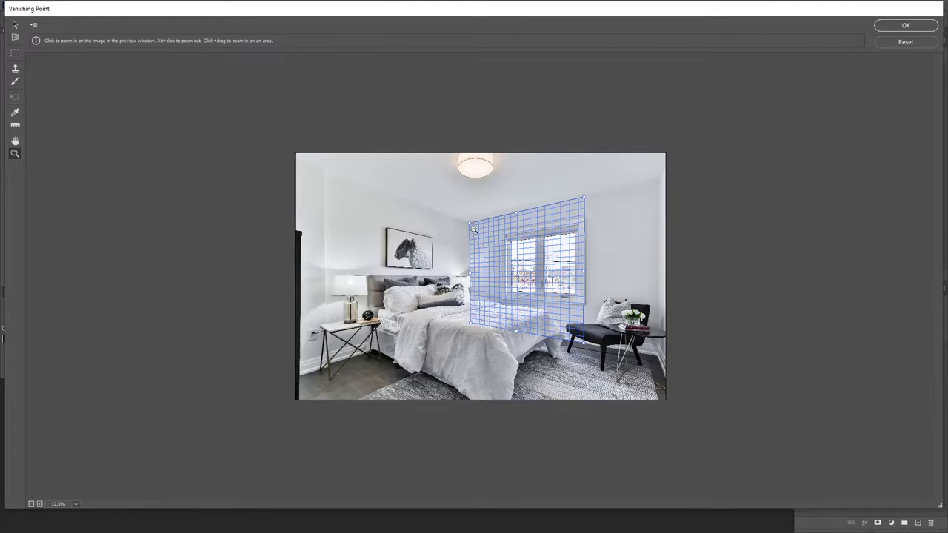
click(474, 226)
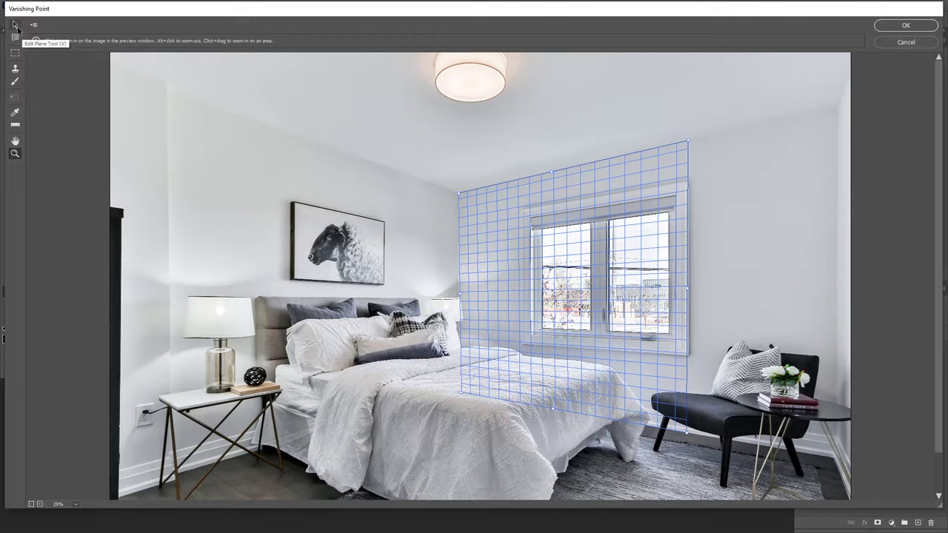
click(16, 26)
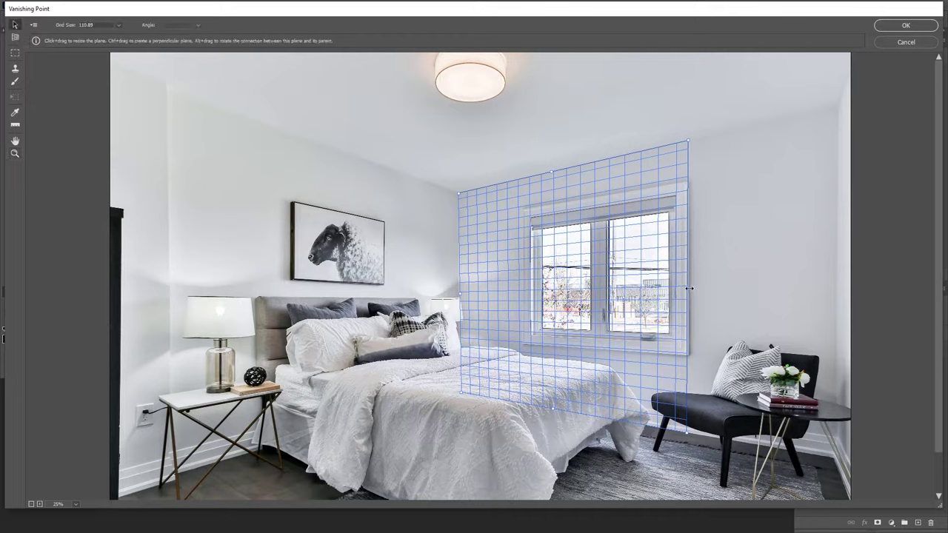
drag(688, 288, 837, 292)
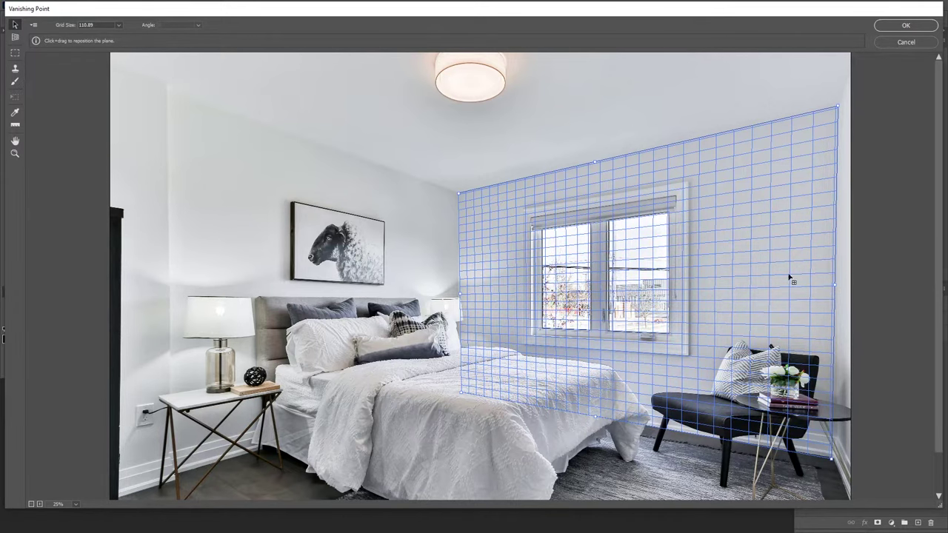
scroll(502, 246, down, 1)
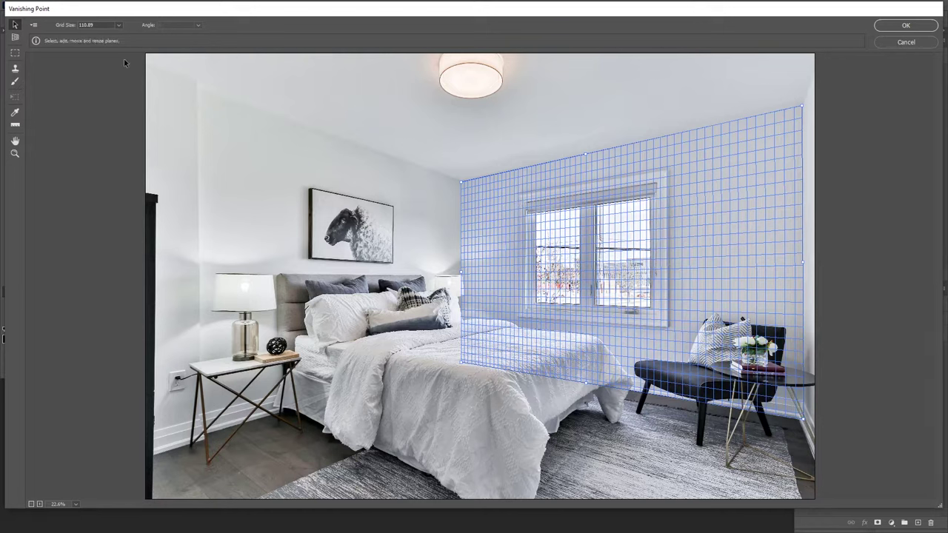
- Tear off a perpendicular plane onto the bed wall, align its corners with the wall's perspective, and extend it to the image's left edge
click(17, 39)
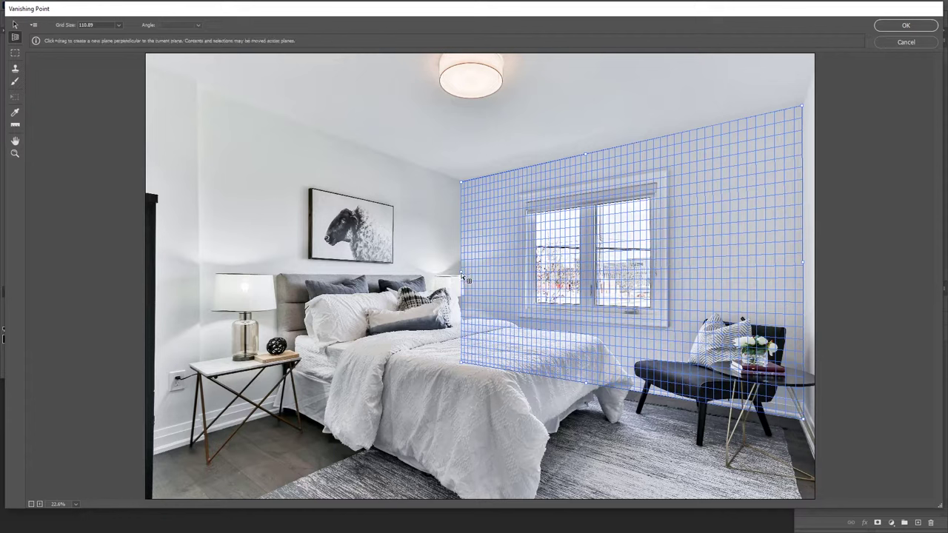
drag(461, 275, 252, 276)
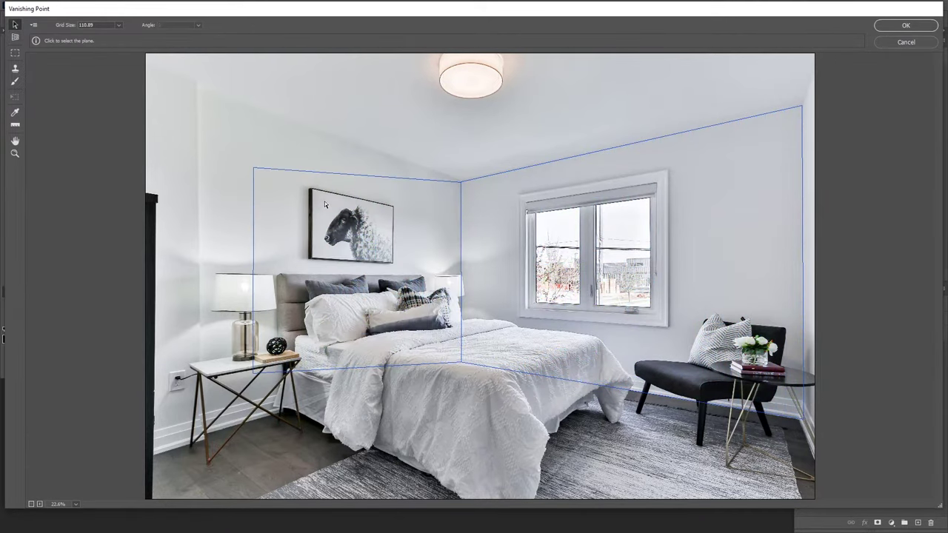
click(324, 200)
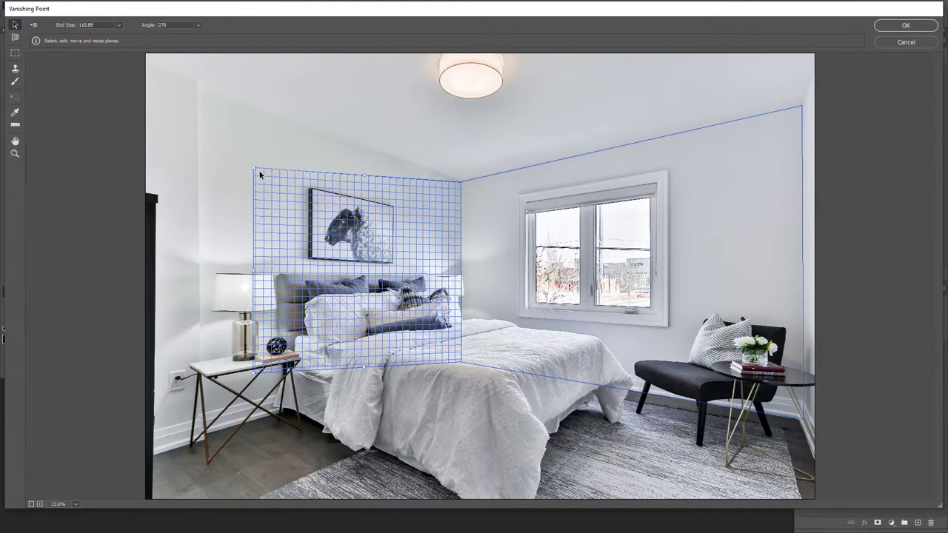
drag(257, 172, 250, 111)
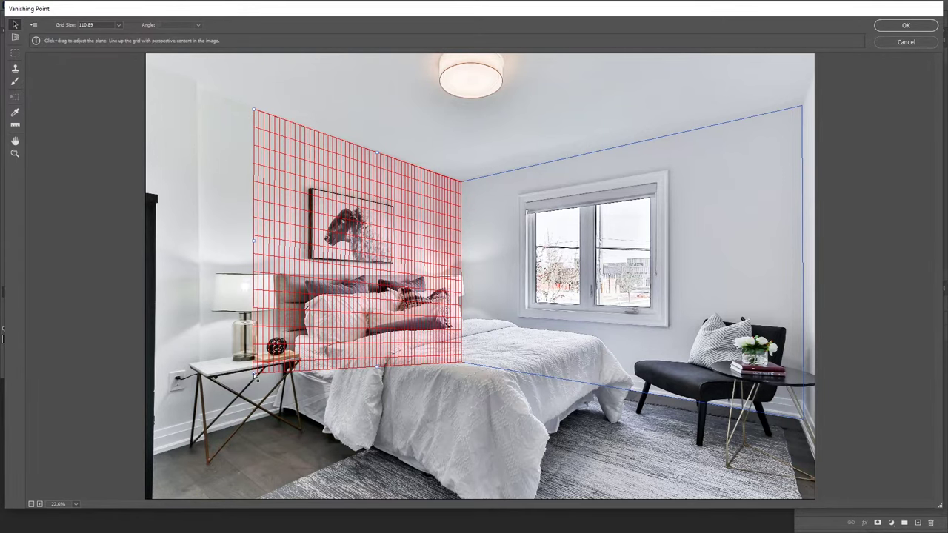
drag(253, 373, 252, 420)
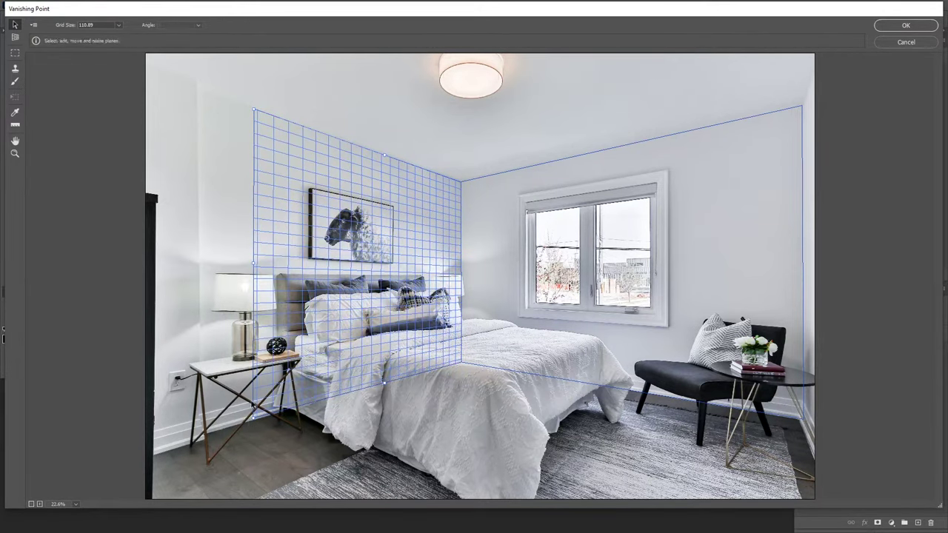
click(277, 232)
drag(253, 263, 146, 267)
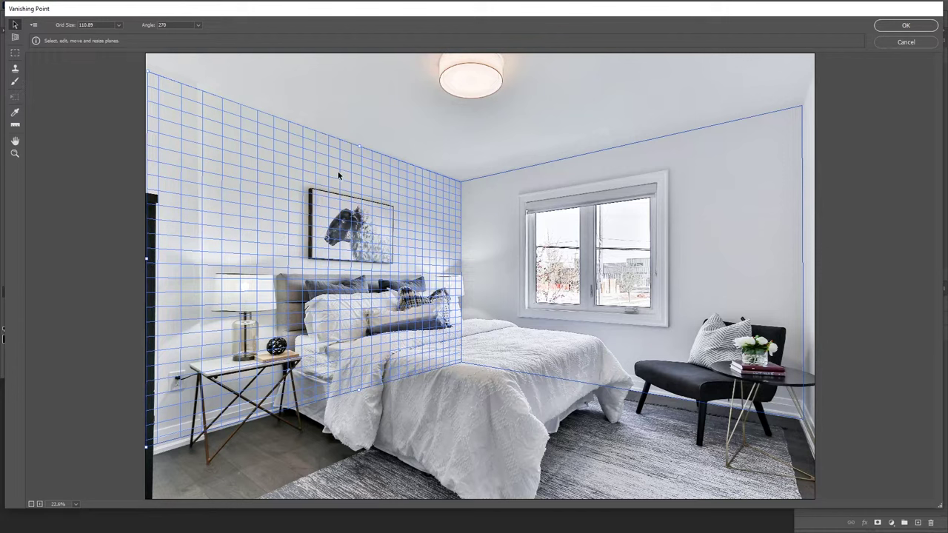
- Tear off a plane from the bed wall's upper edge across the ceiling, check the planes' grids, and accept the Vanishing Point planes
click(15, 40)
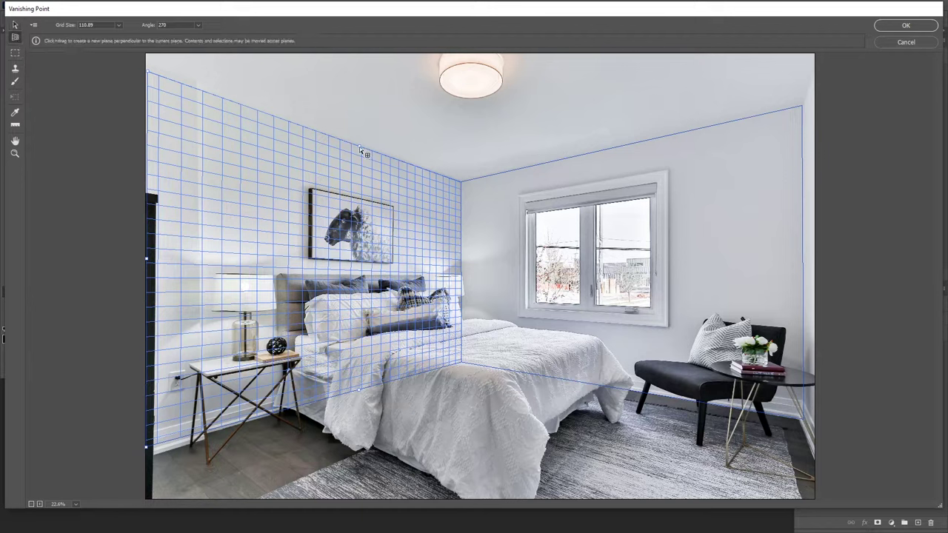
drag(359, 145, 892, 81)
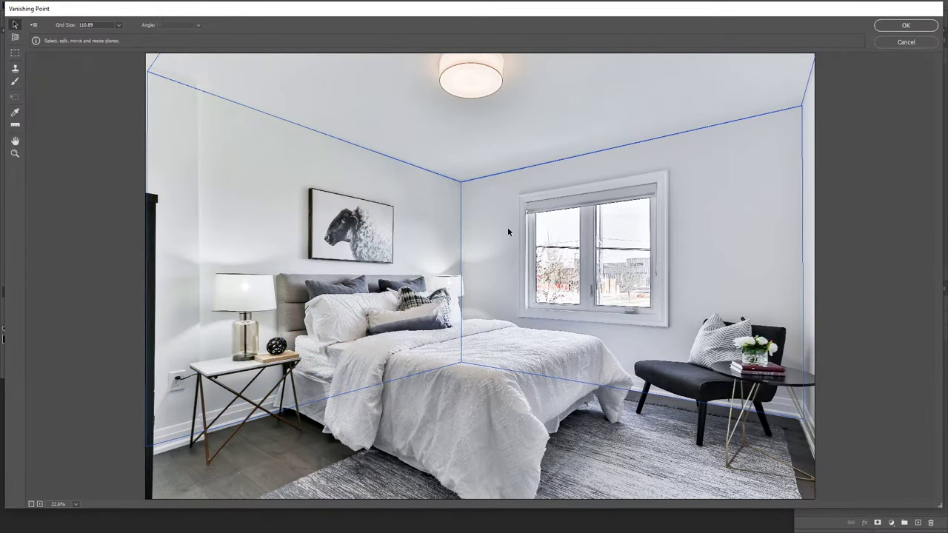
click(425, 136)
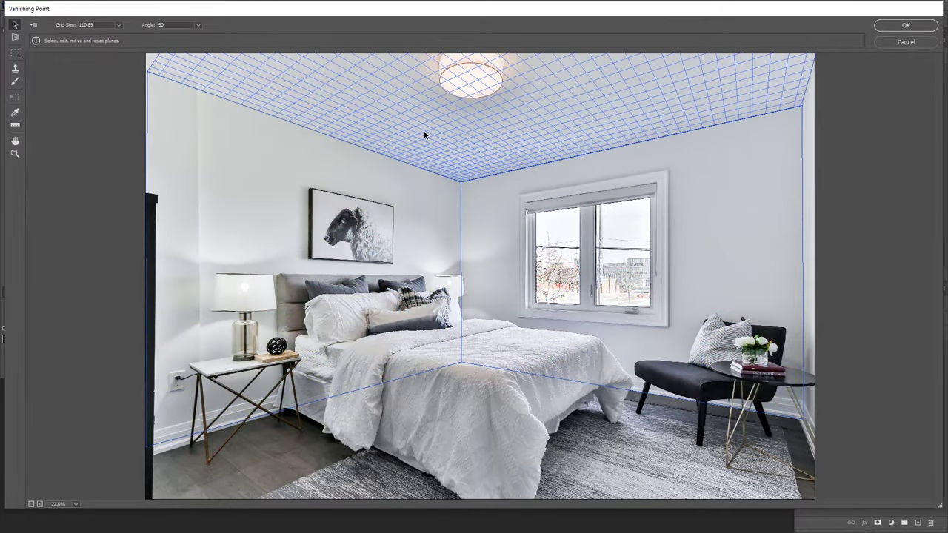
click(492, 211)
click(435, 203)
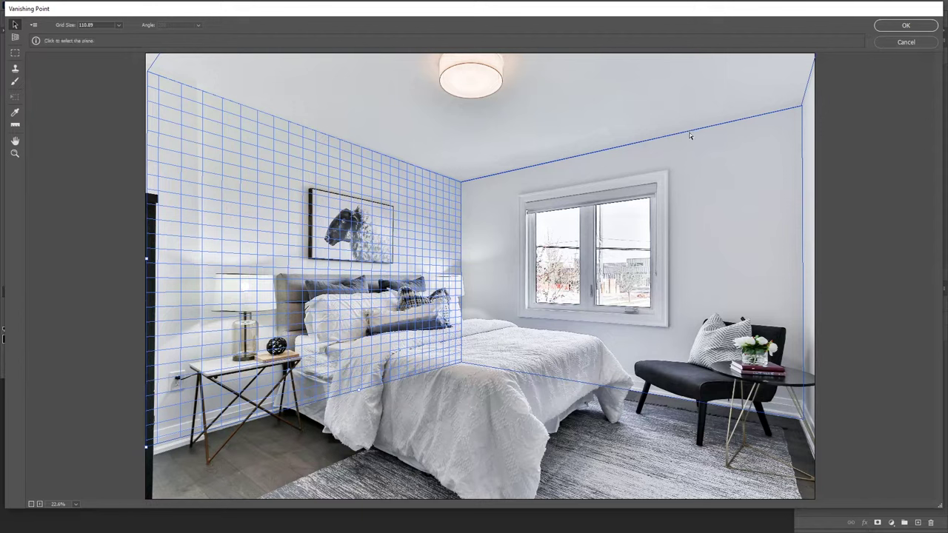
click(908, 26)
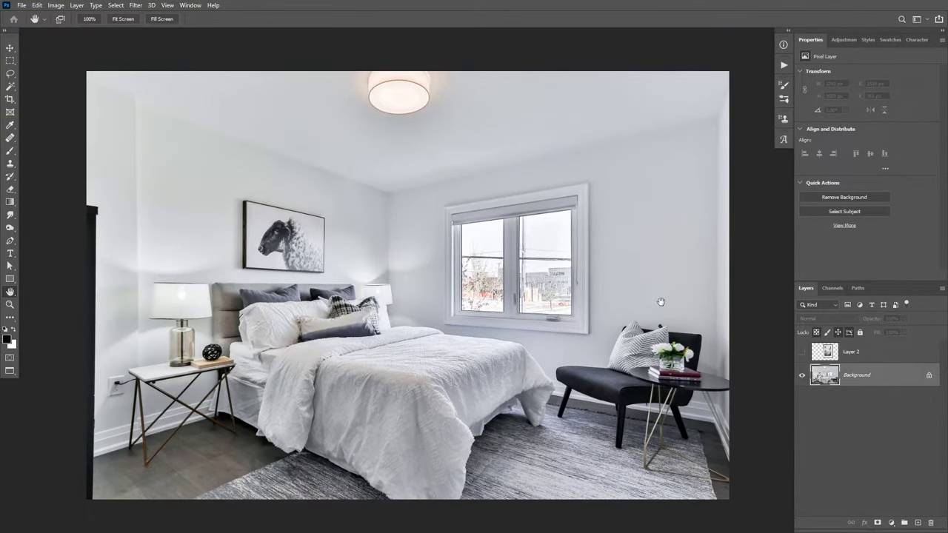
- Show Layer 2, select its framed picture by the layer's outline and copy it, leaving the layer hidden and nothing selected
click(865, 354)
click(802, 352)
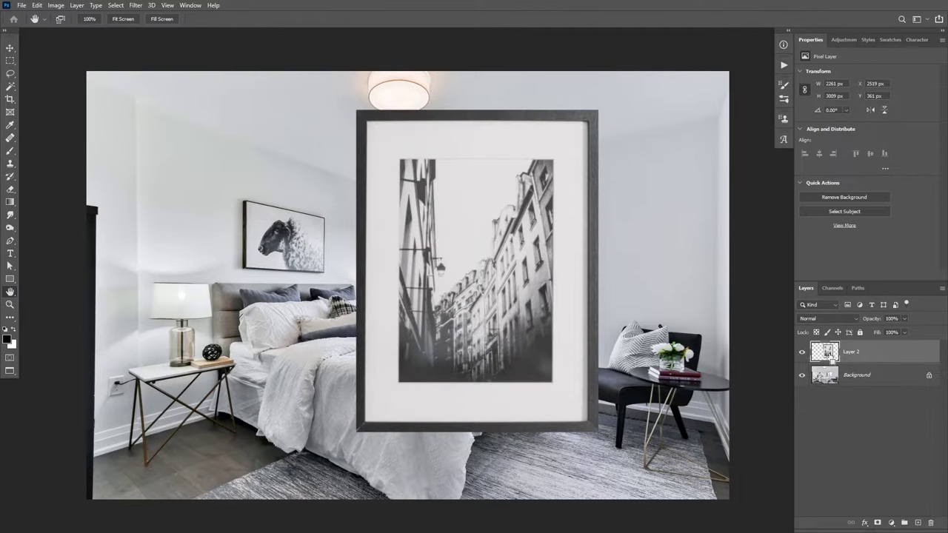
ctrl+click(831, 356)
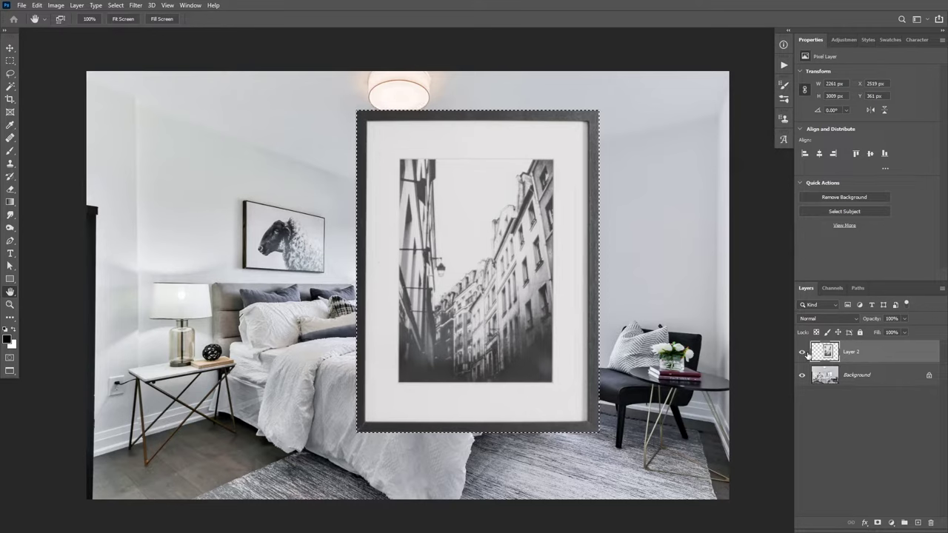
click(802, 353)
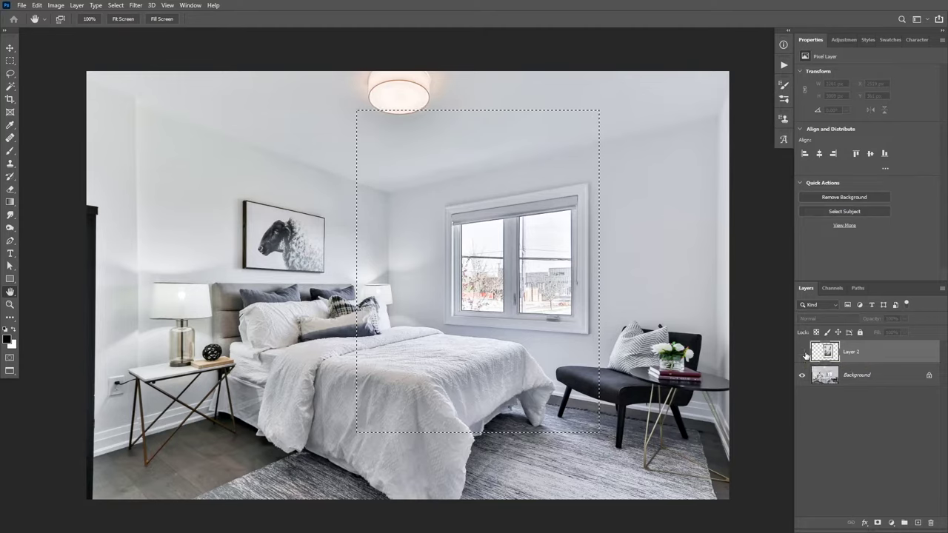
key(ctrl+d)
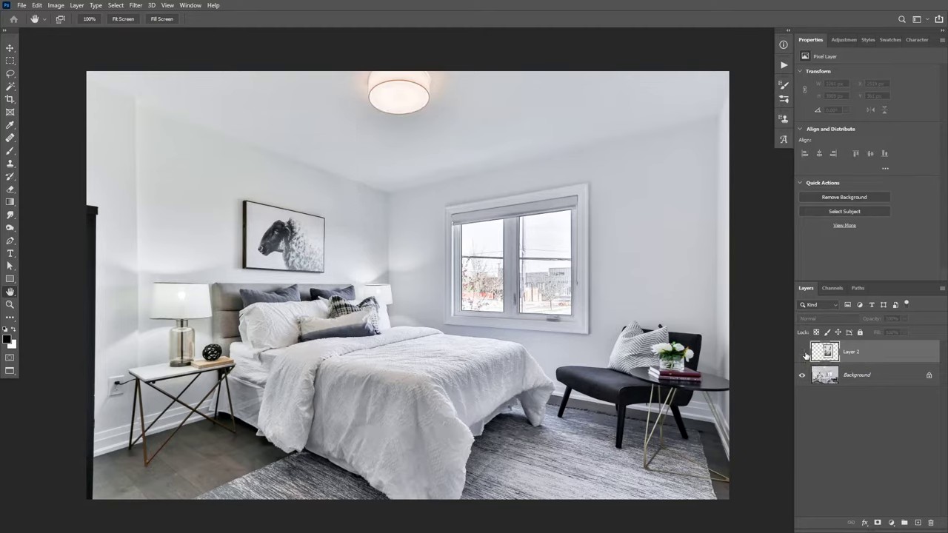
- Add an empty layer directly above Background and open the Vanishing Point filter on it
click(881, 382)
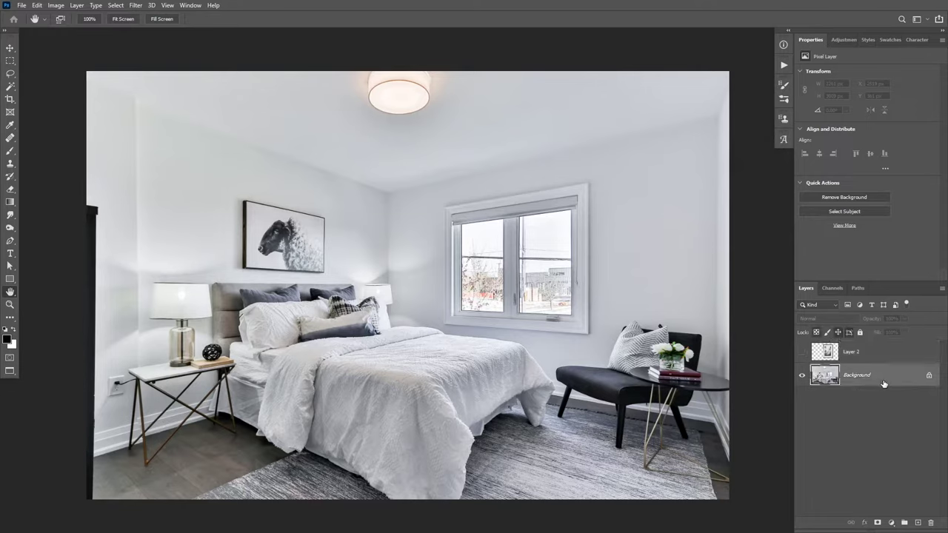
click(918, 523)
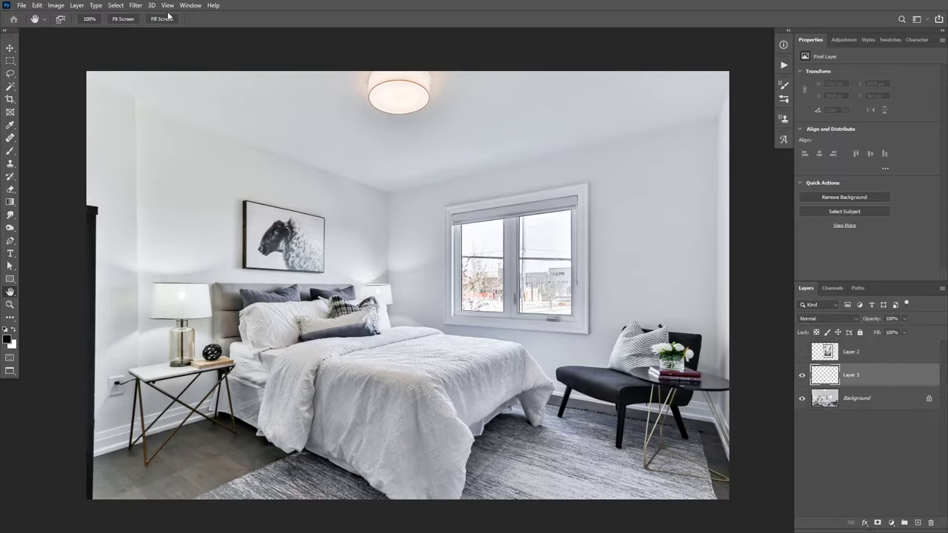
click(136, 6)
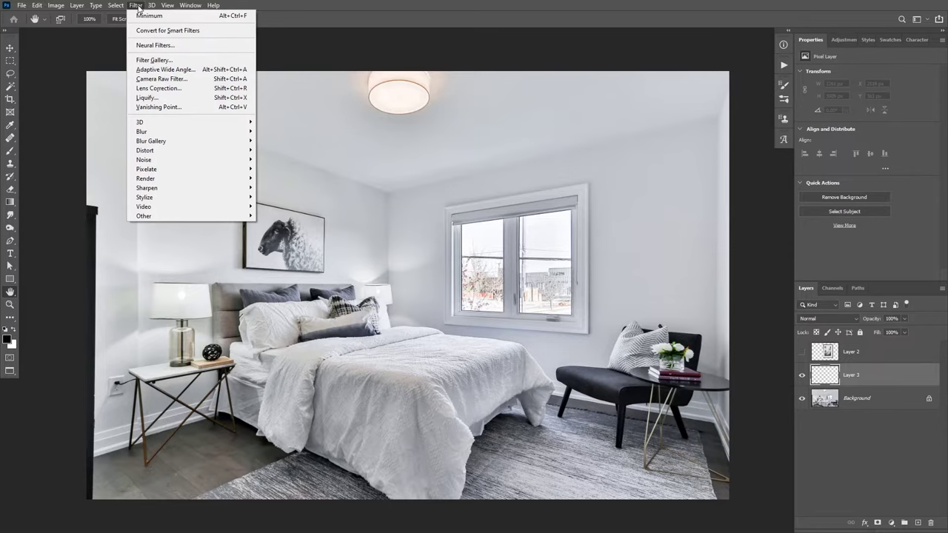
click(158, 107)
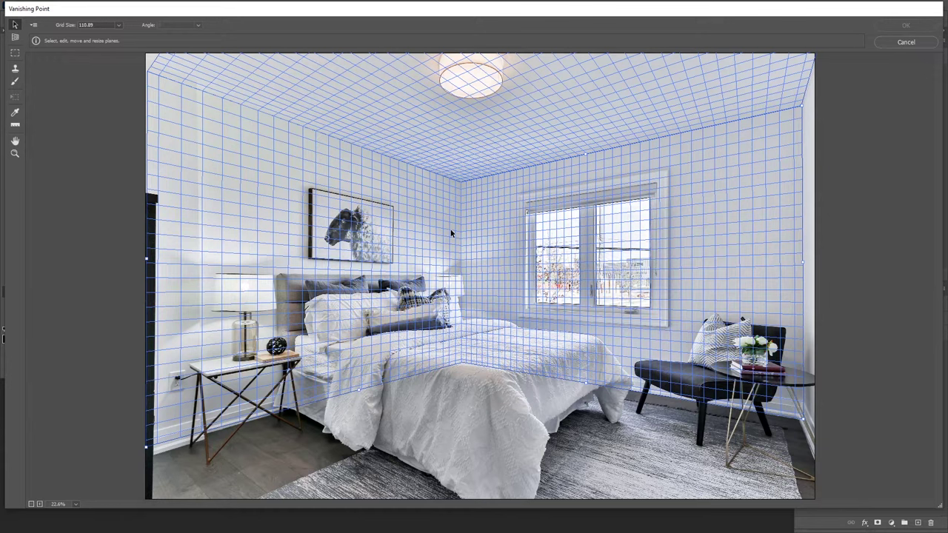
- Paste the framed picture into Vanishing Point, scale it down, and move it onto the window wall above the chair
key(alt)
key(ctrl+v)
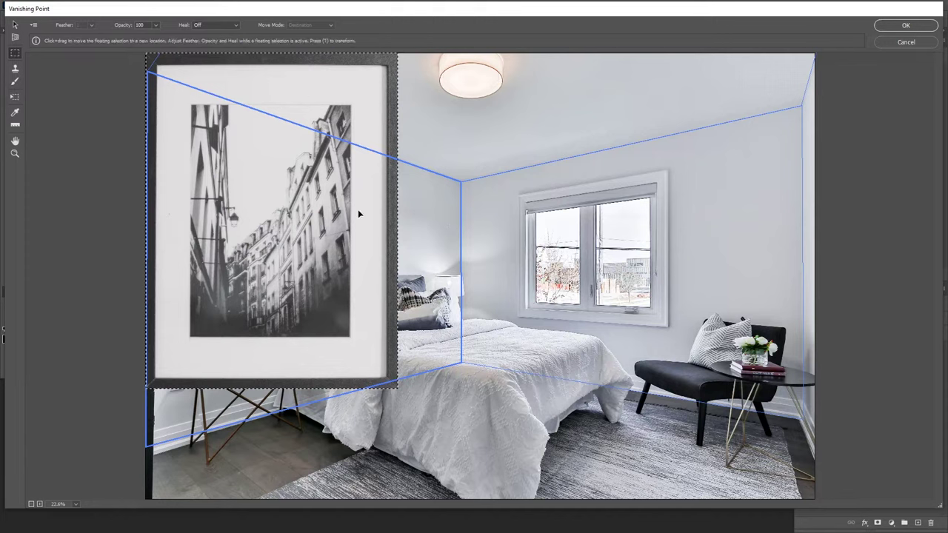
click(15, 97)
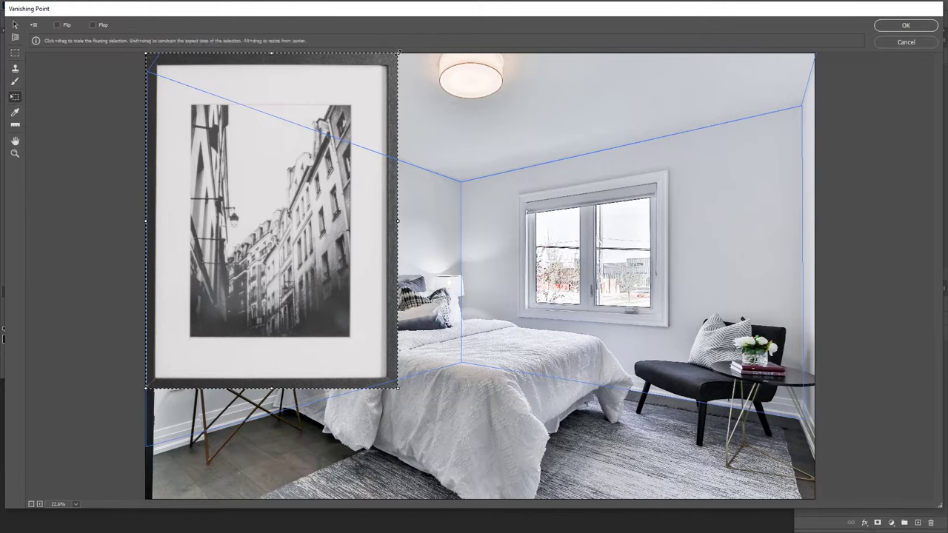
drag(399, 53, 207, 258)
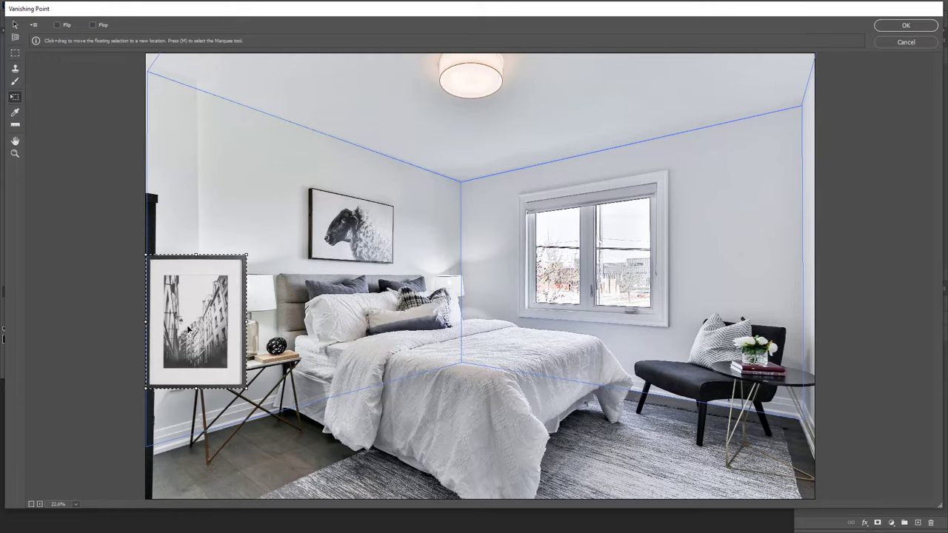
drag(196, 326, 707, 221)
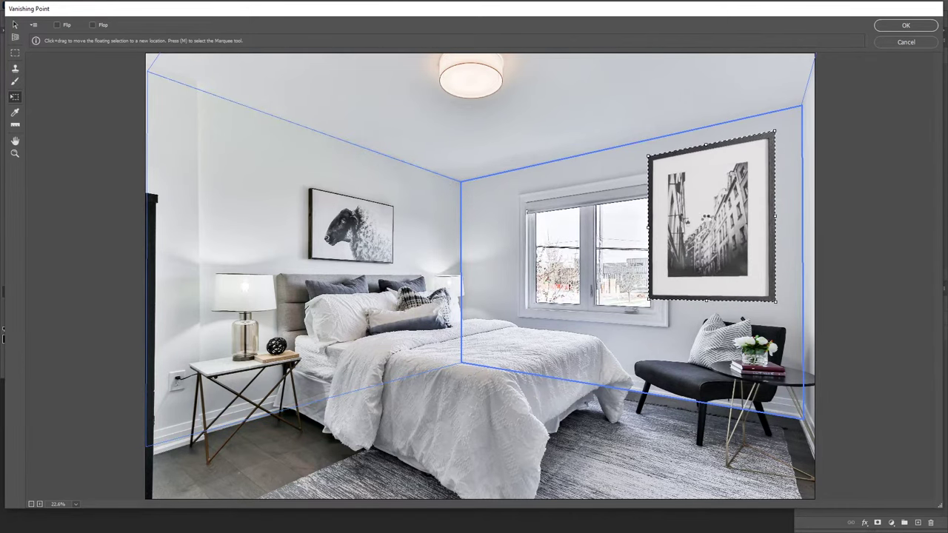
- Scale the framed picture down further, center it on the wall between the window and the corner, above the chair, and apply Vanishing Point
drag(723, 195, 728, 235)
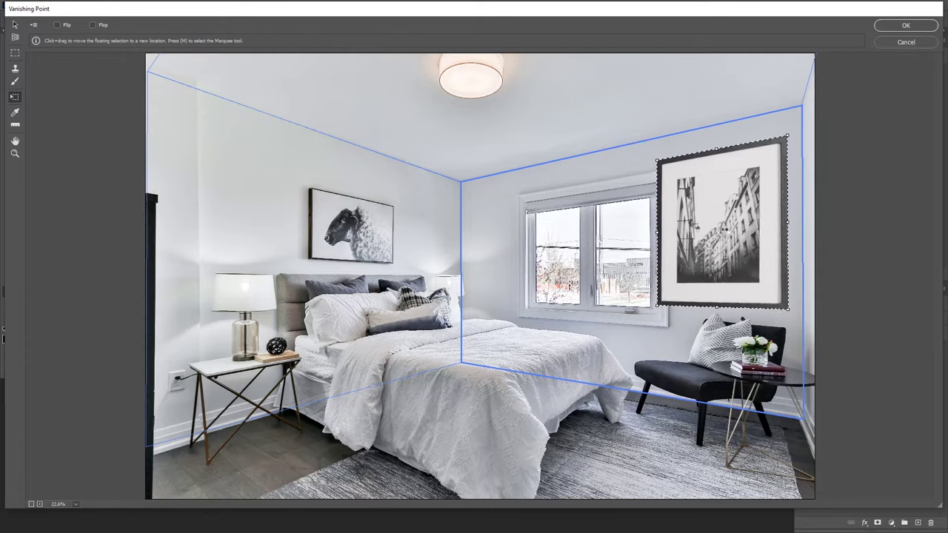
drag(656, 159, 709, 214)
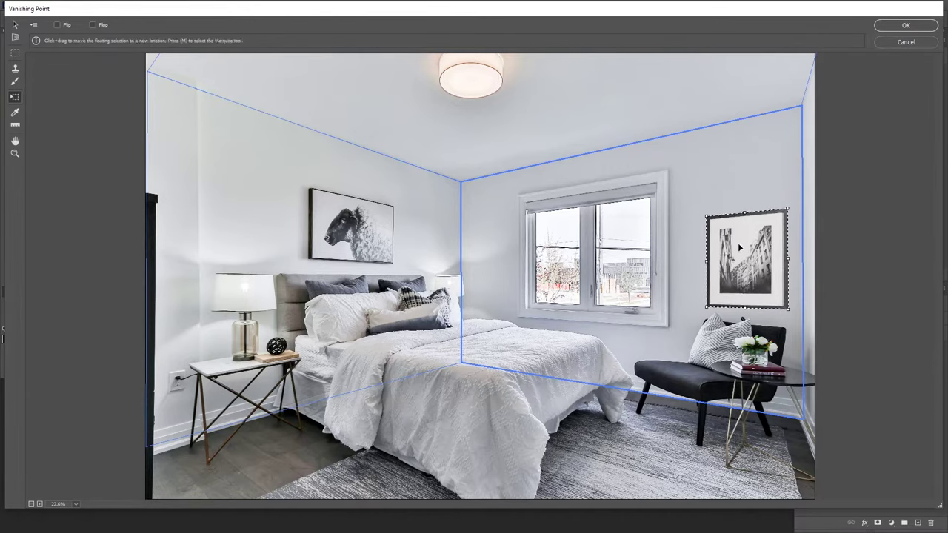
drag(737, 243, 724, 202)
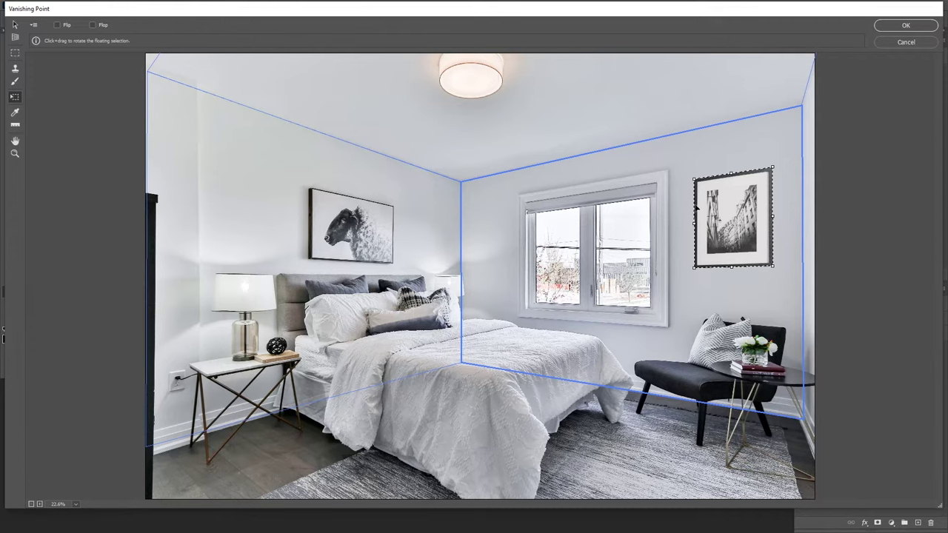
click(886, 27)
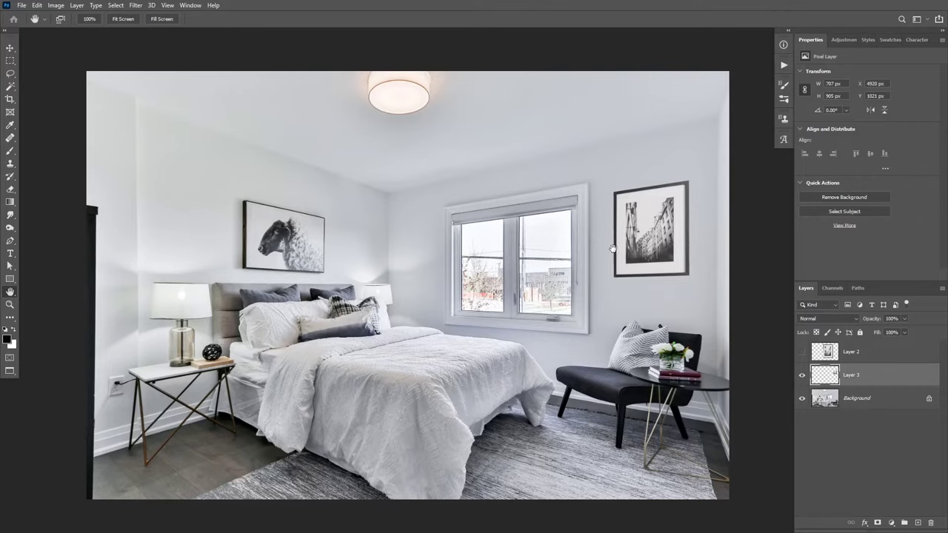
- Paste the copied layer style, with its color overlay and two drop shadows, onto the framed picture's Layer 3
right_click(879, 378)
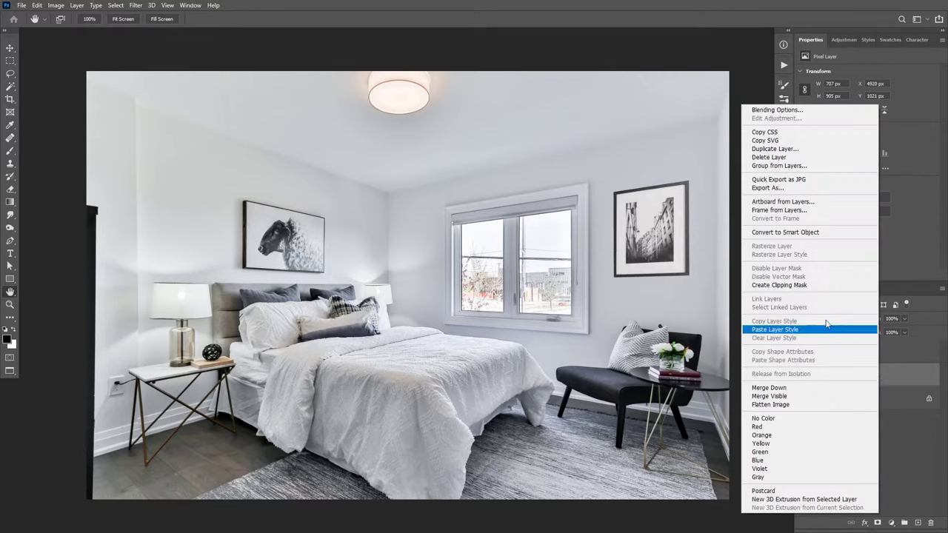
click(782, 330)
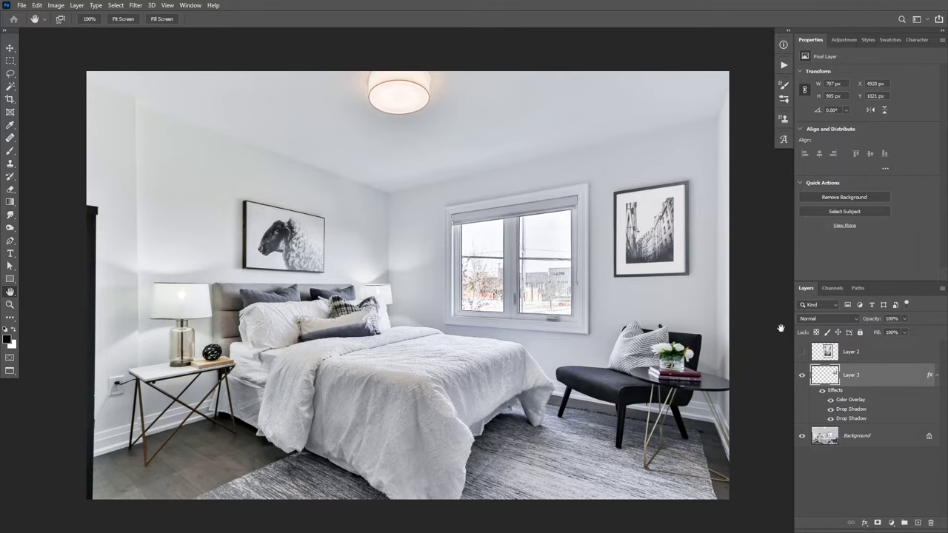